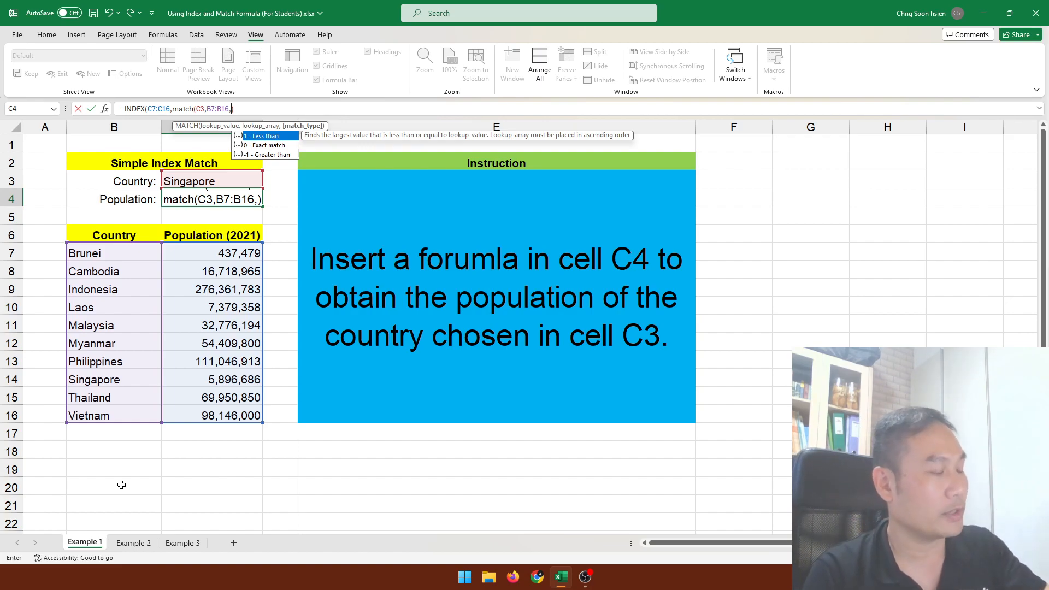
Complete the INDEX/MATCH population formula in cell C4 with match type 0 and accept the suggested closing-bracket correction.
text(0)
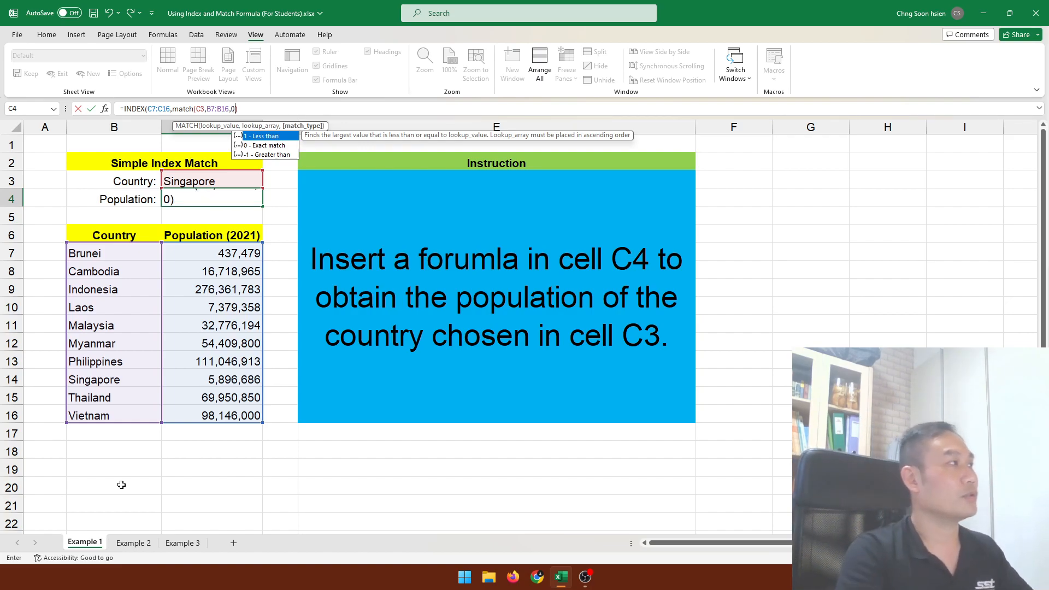
key(Return)
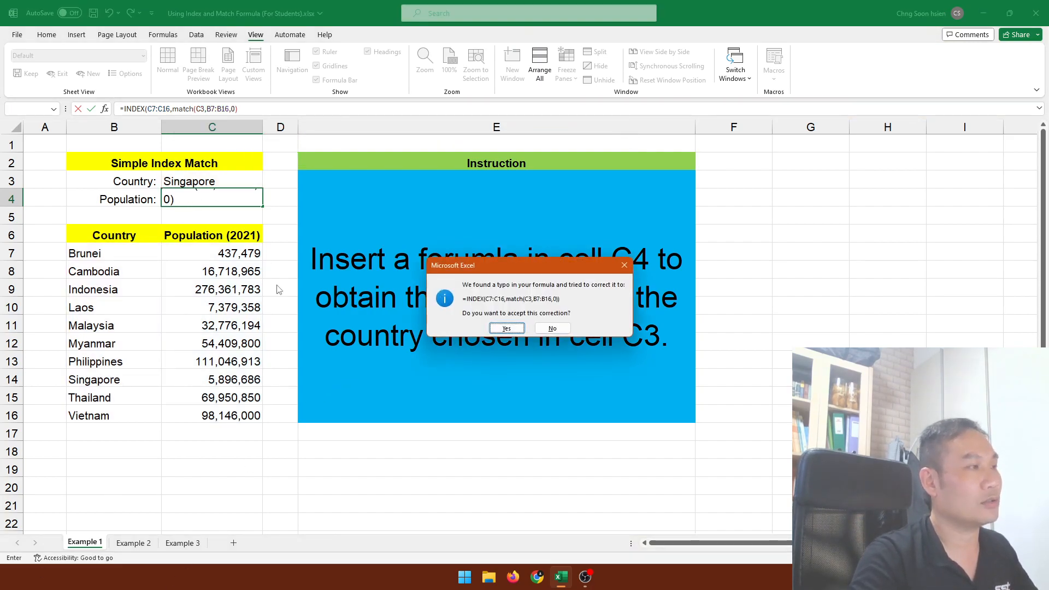
click(506, 328)
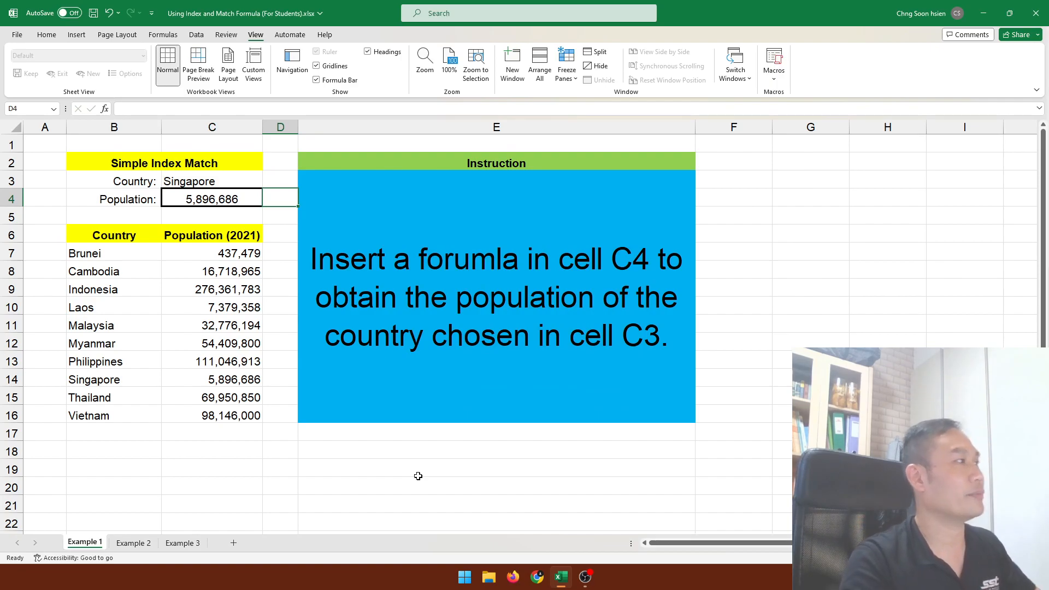
Test the population lookup by choosing Myanmar, followed by Thailand, as the country in cell C3.
click(253, 182)
click(267, 183)
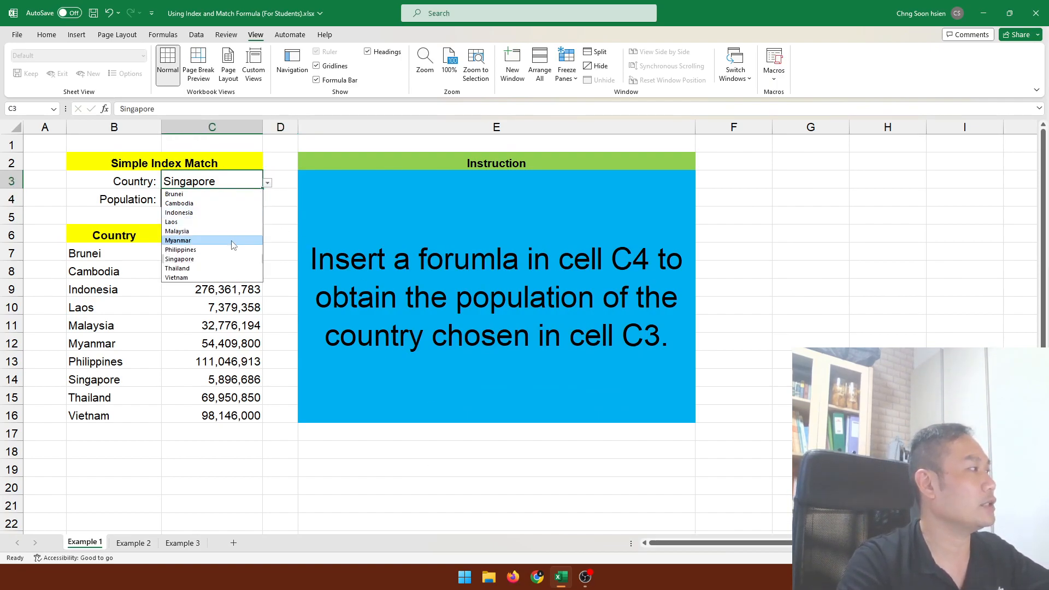
click(213, 240)
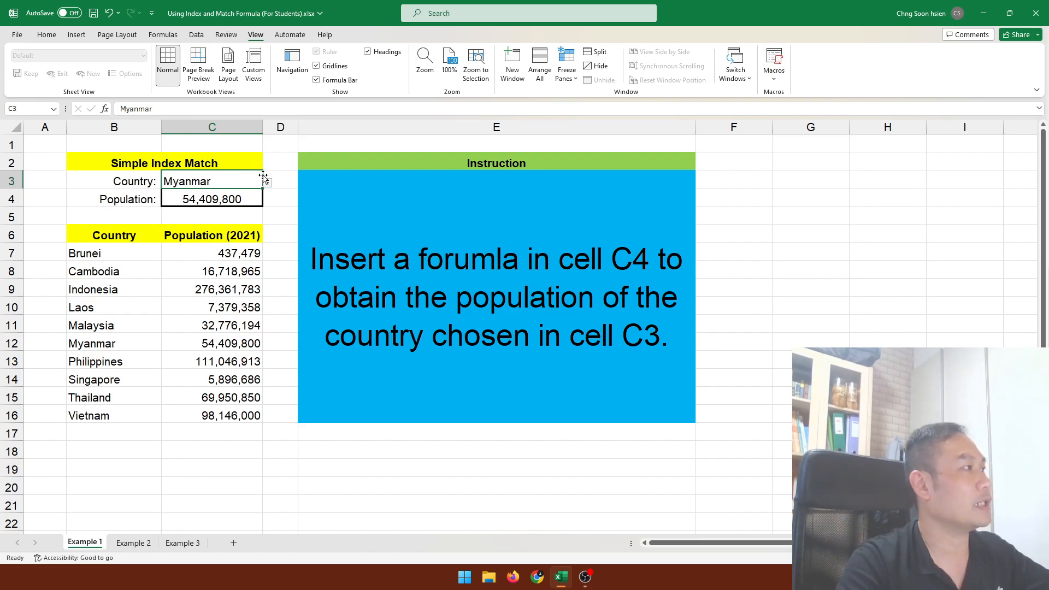
click(268, 184)
click(229, 261)
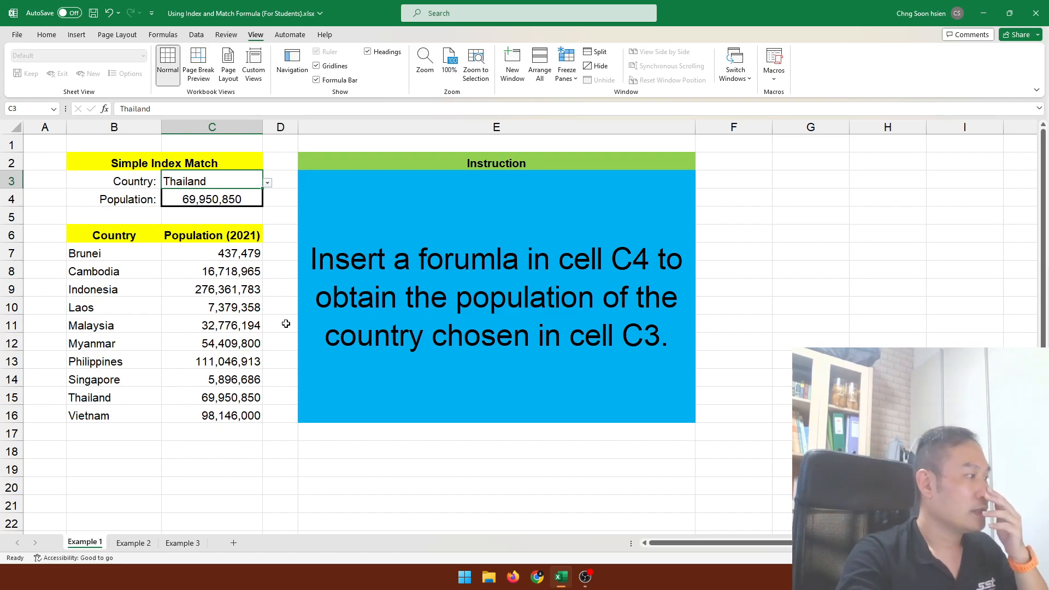
On the Example 2 sheet, start an INDEX formula in cell C5 with the roster names C8:G12 as the array.
click(134, 544)
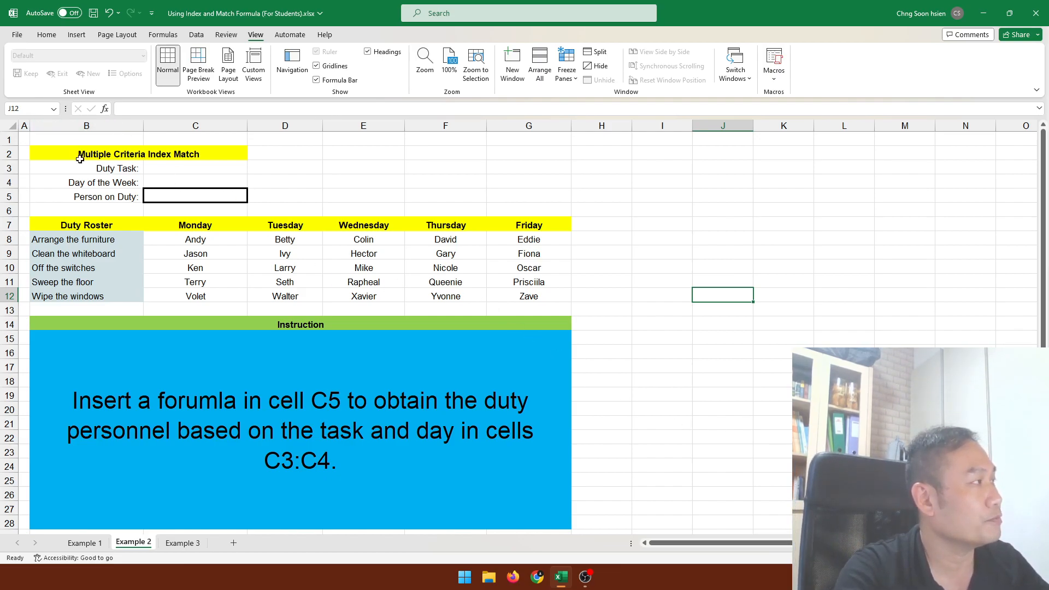
click(169, 171)
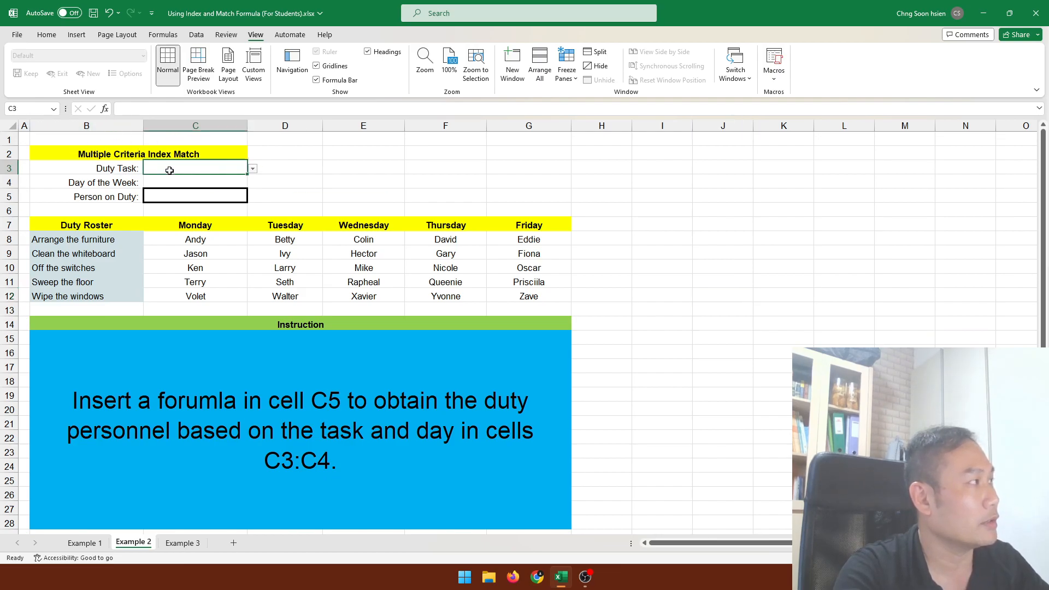
click(119, 181)
click(175, 182)
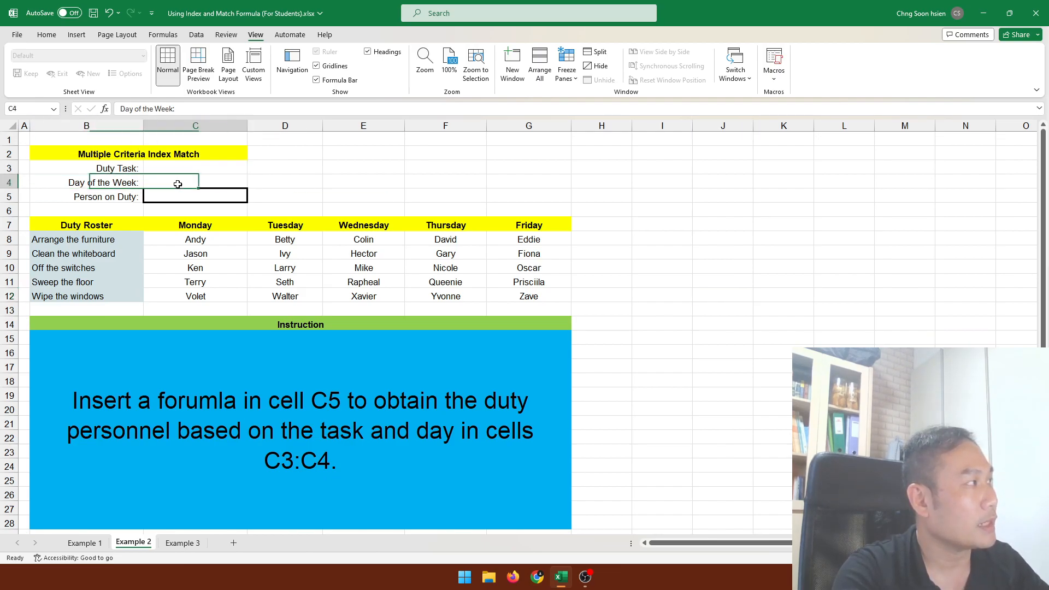
click(216, 196)
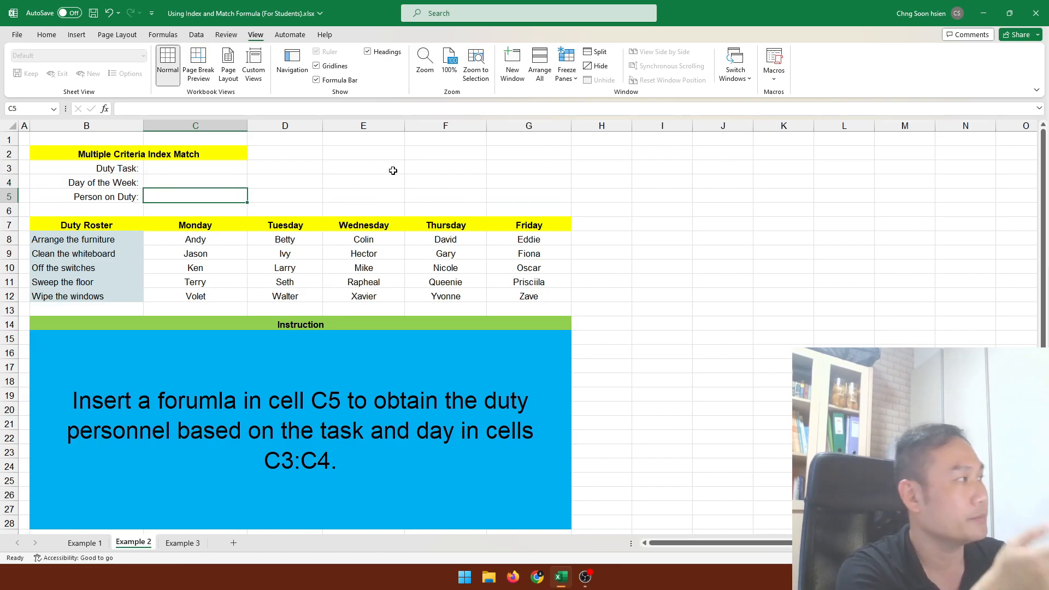
text(=index)
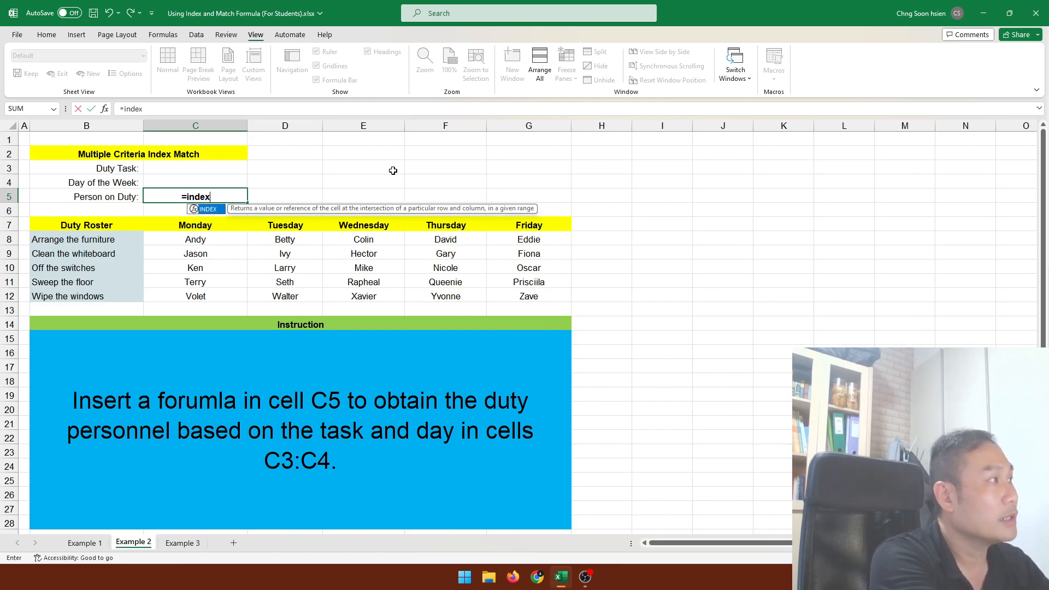
text(()
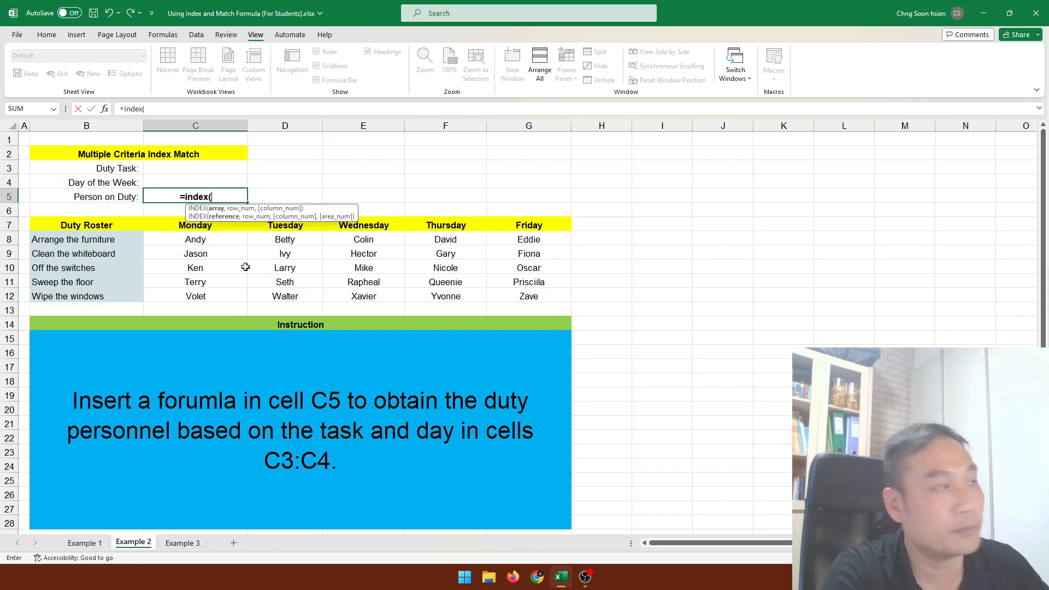
drag(219, 241, 532, 296)
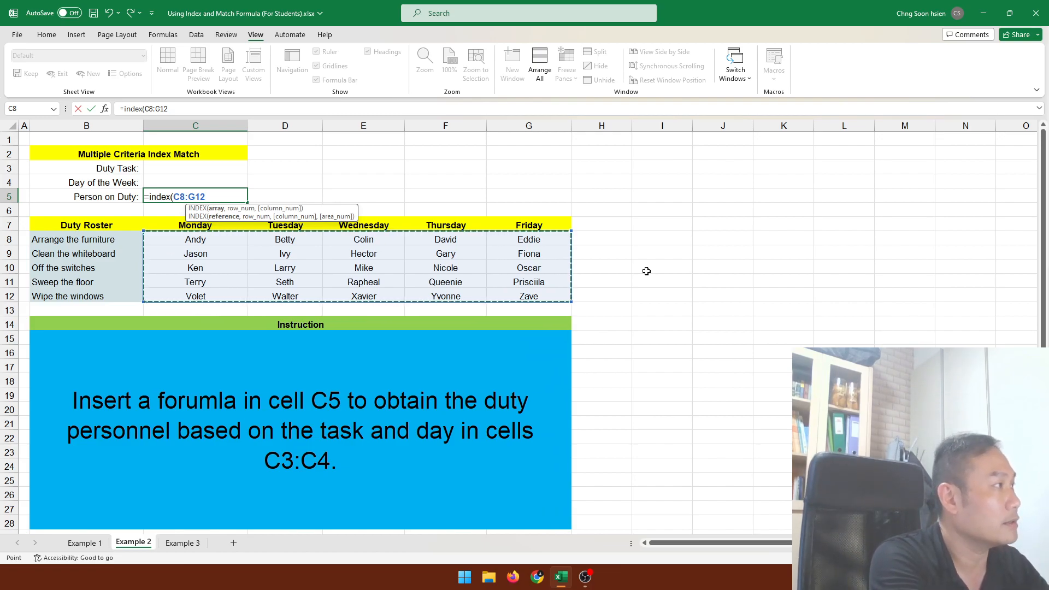
text(,)
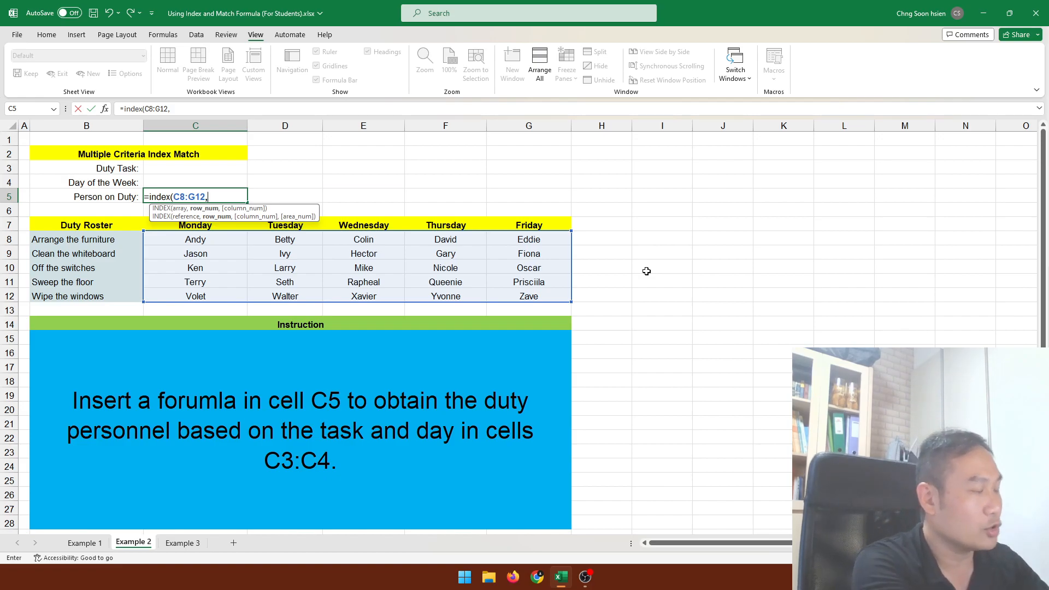
text(match)
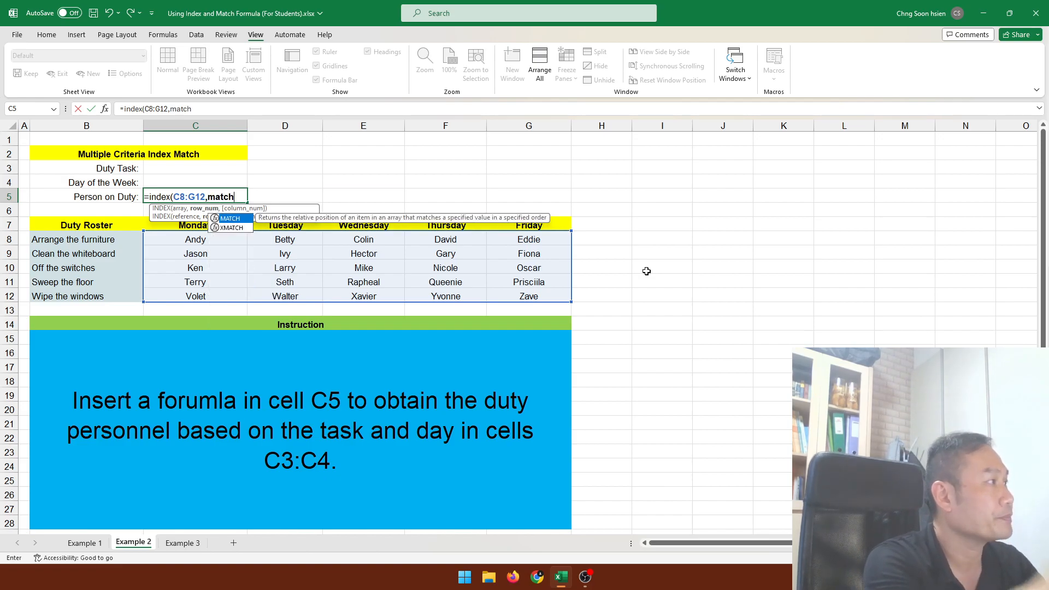
text(()
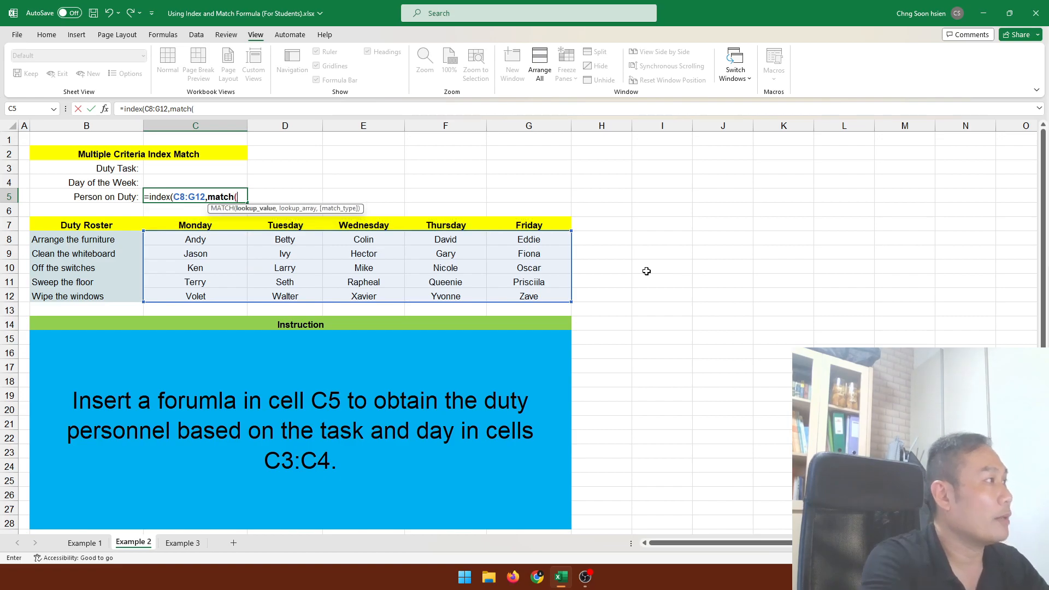
Add the row argument as an exact MATCH of duty task C3 in B8:B12 with match type 0.
click(182, 169)
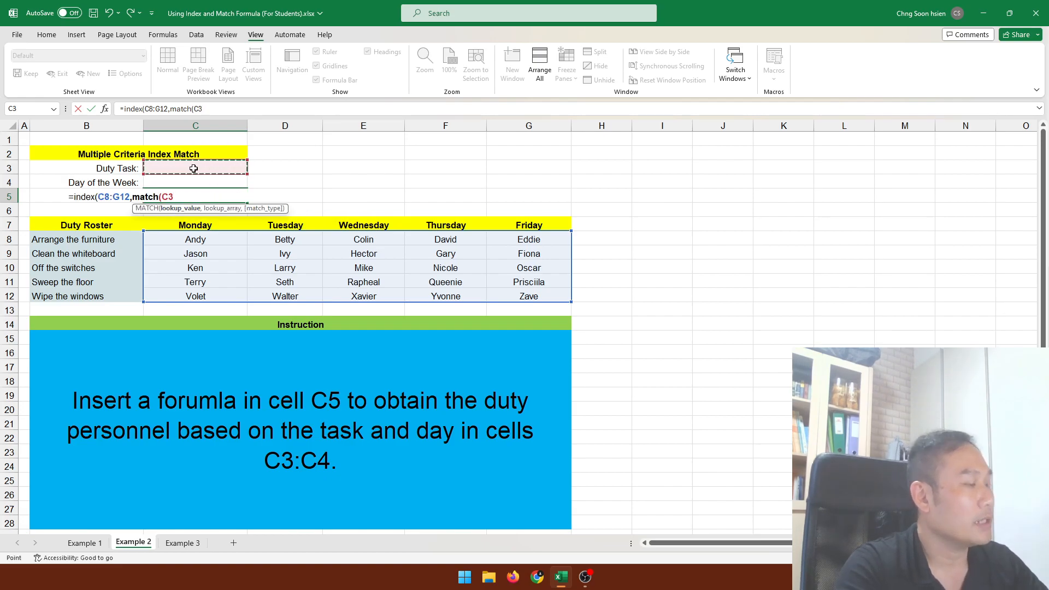
text(,)
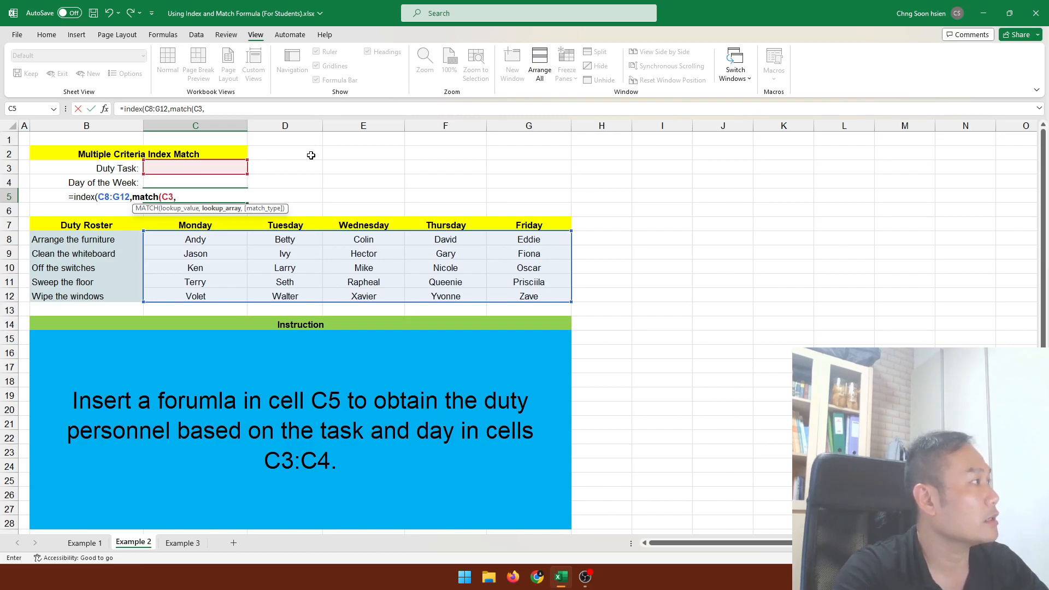
drag(88, 239, 80, 296)
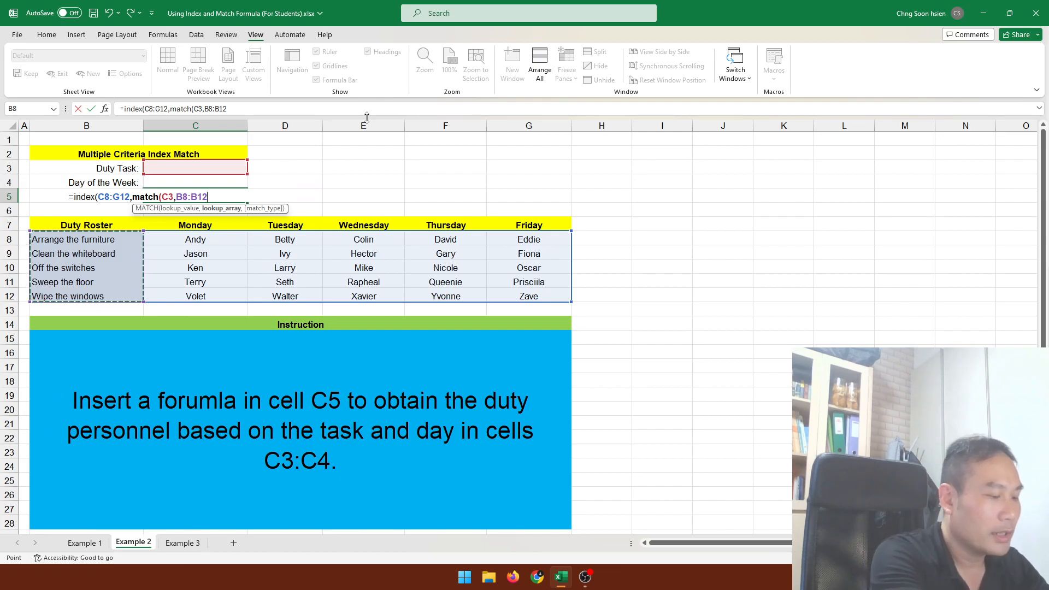
text(,0)
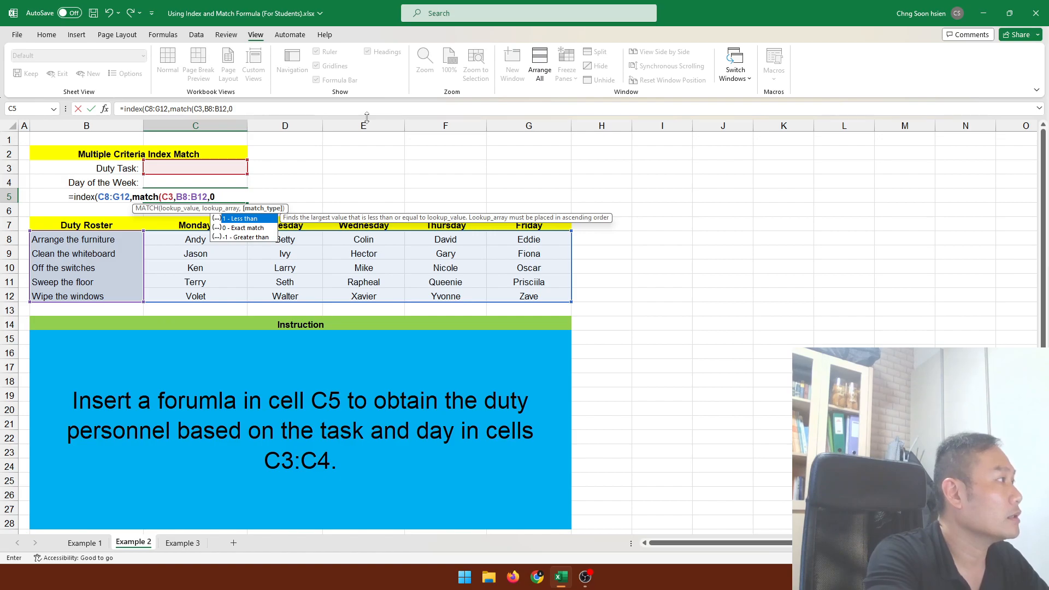
text())
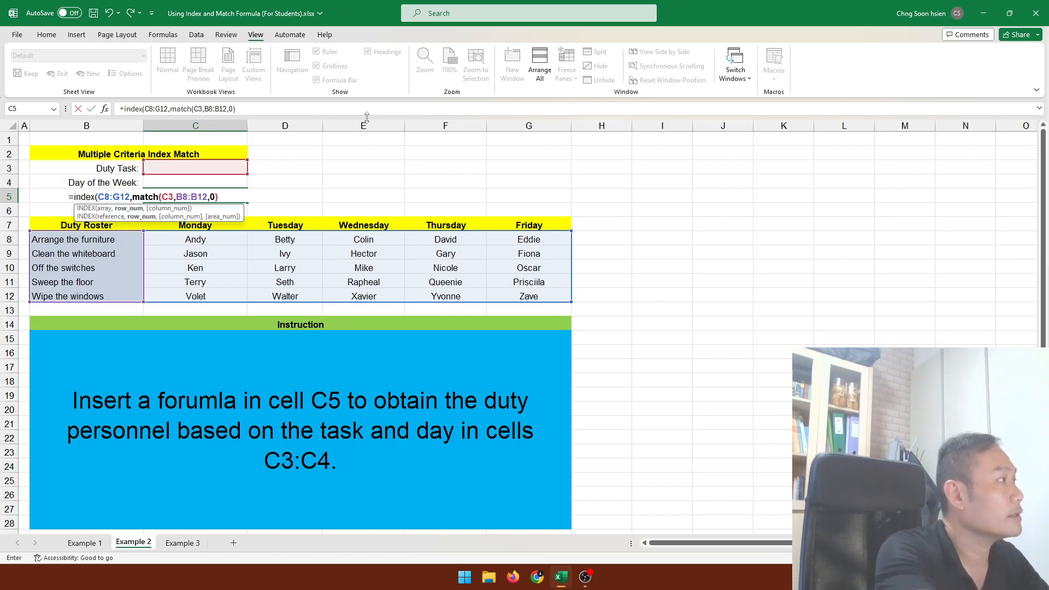
text(,)
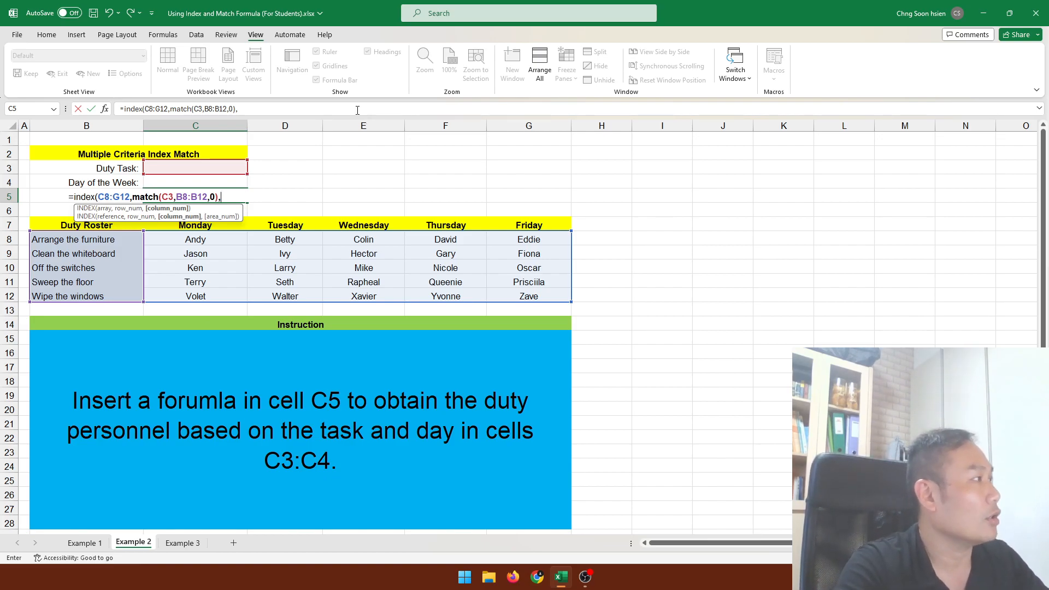
click(211, 180)
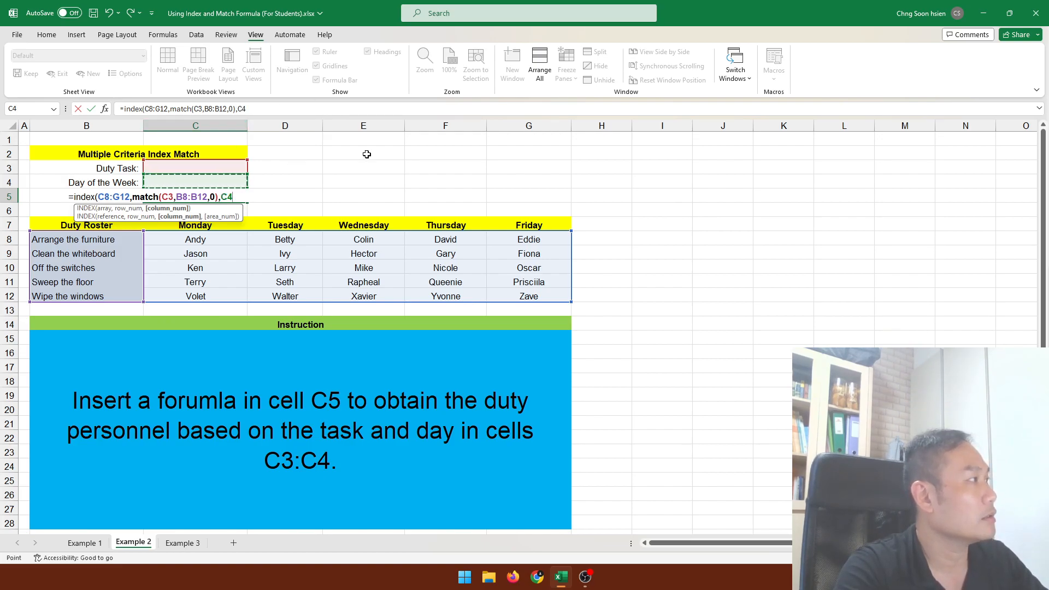
key(F2)
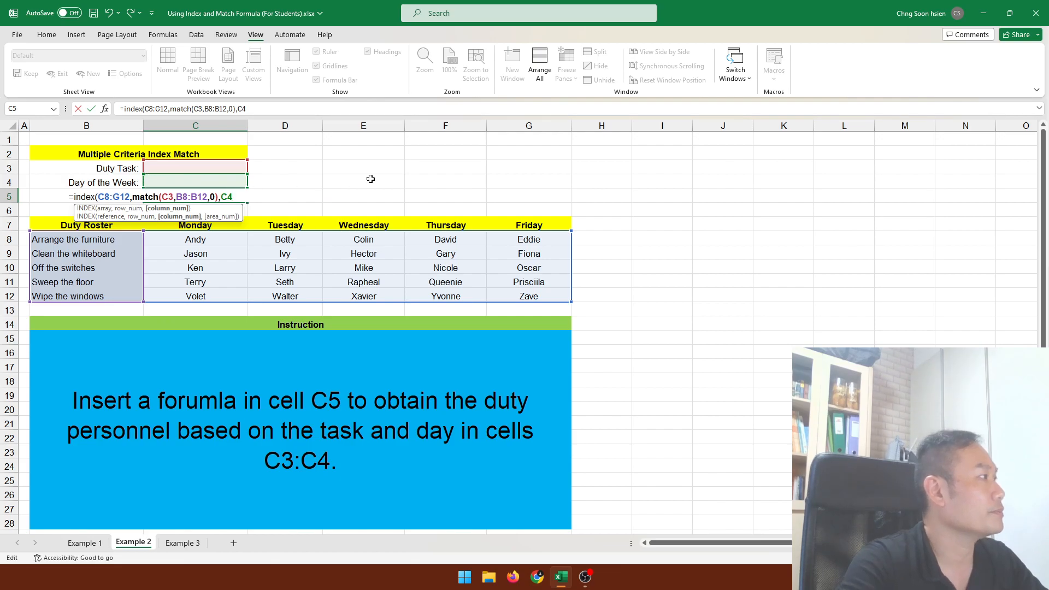
key(BackSpace)
key(BackSpace)
Add the column argument as a MATCH of day C4 in C7:G7 with match type 0, and enter the finished formula.
text(mat)
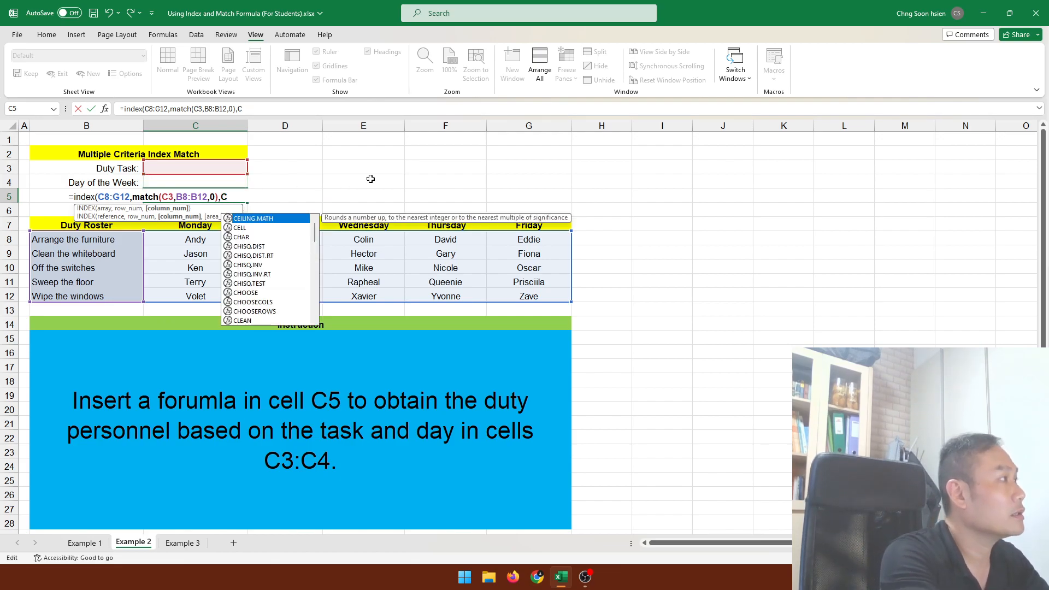
text(ch()
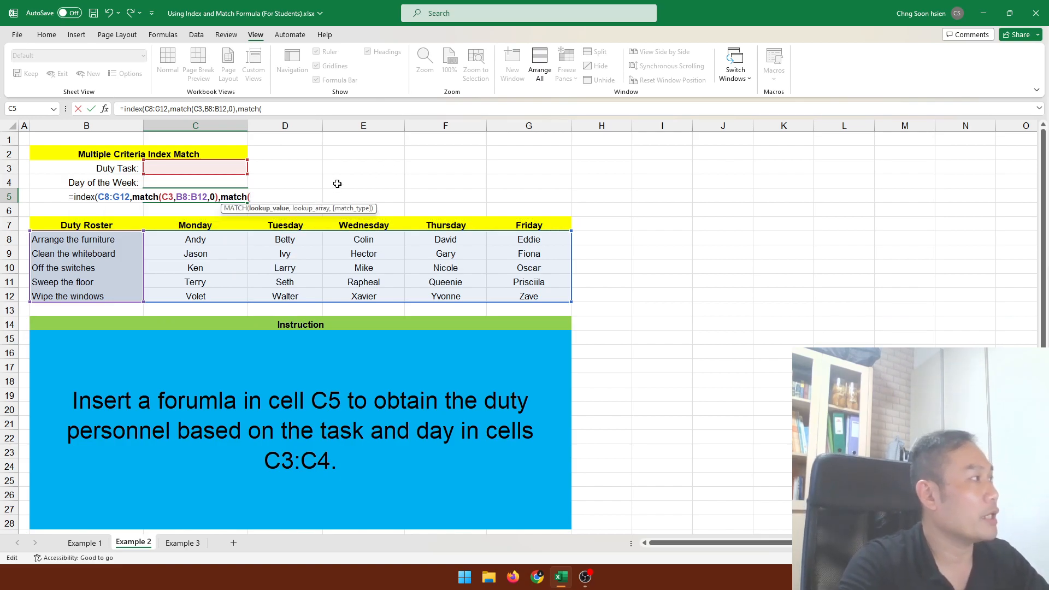
click(223, 183)
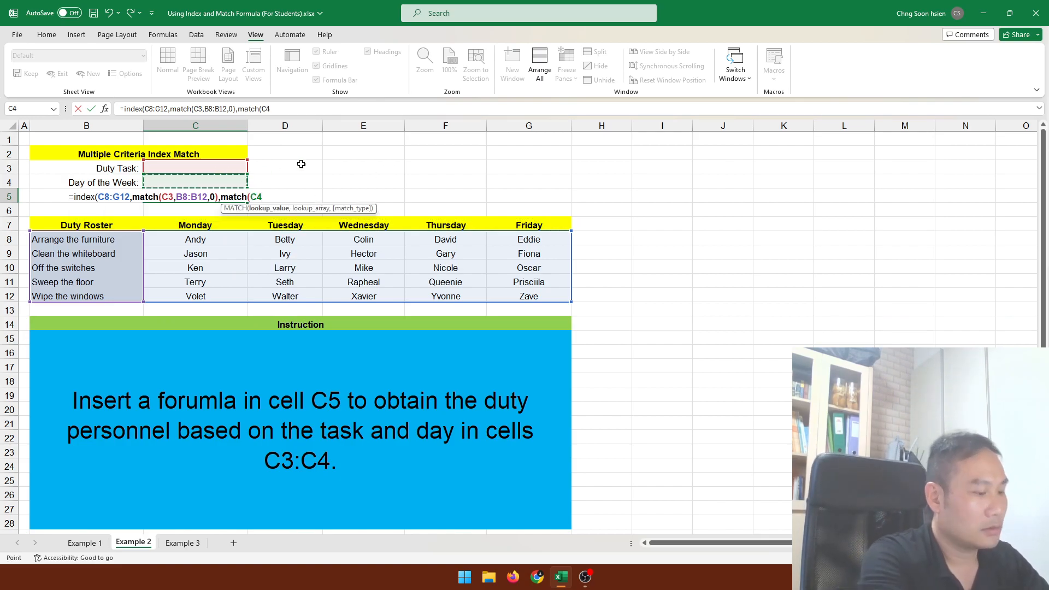
text(,)
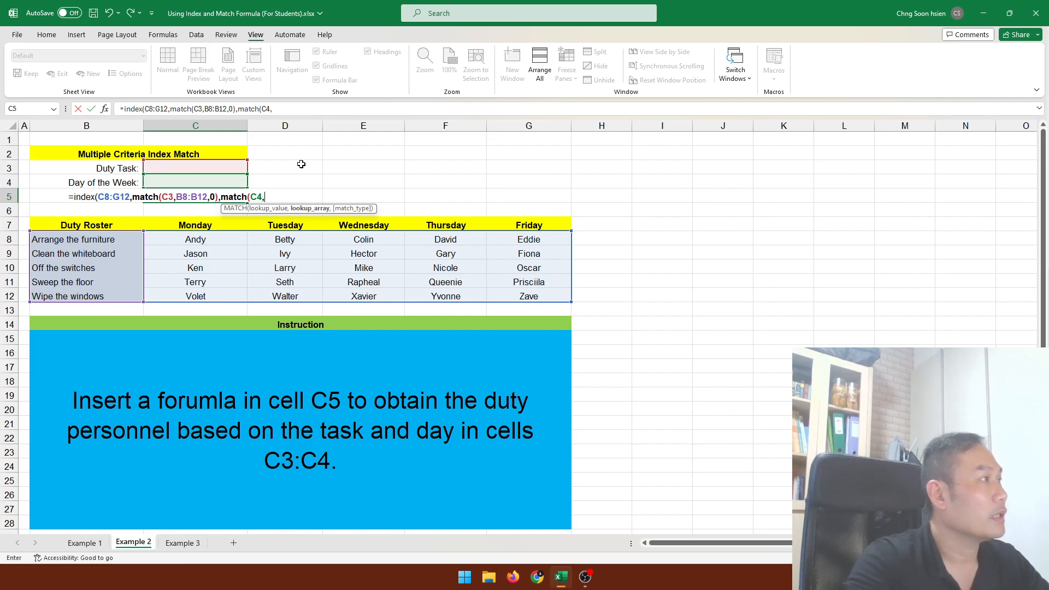
drag(208, 225, 530, 227)
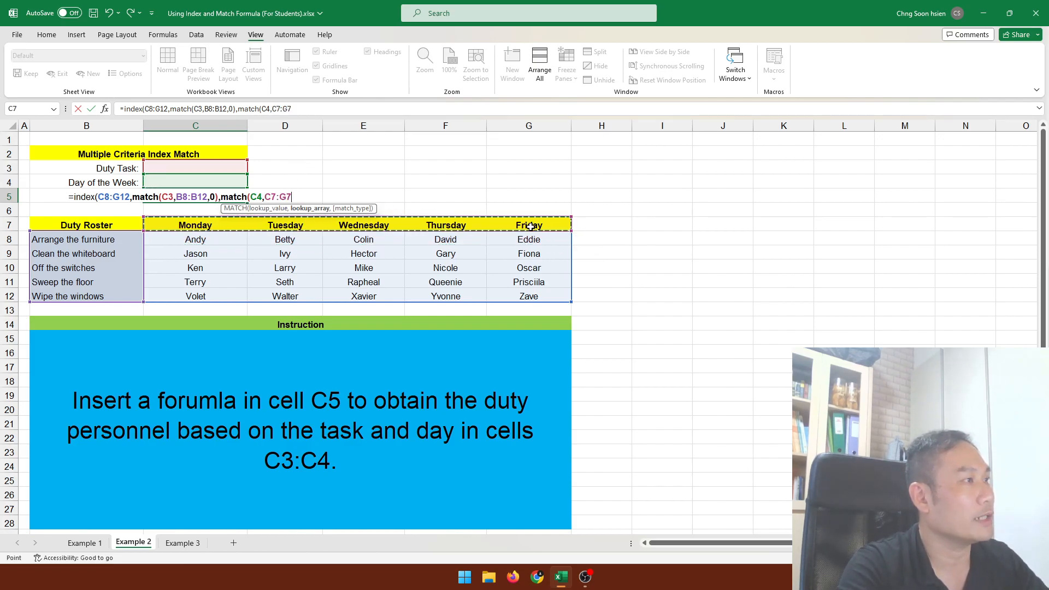
text(,)
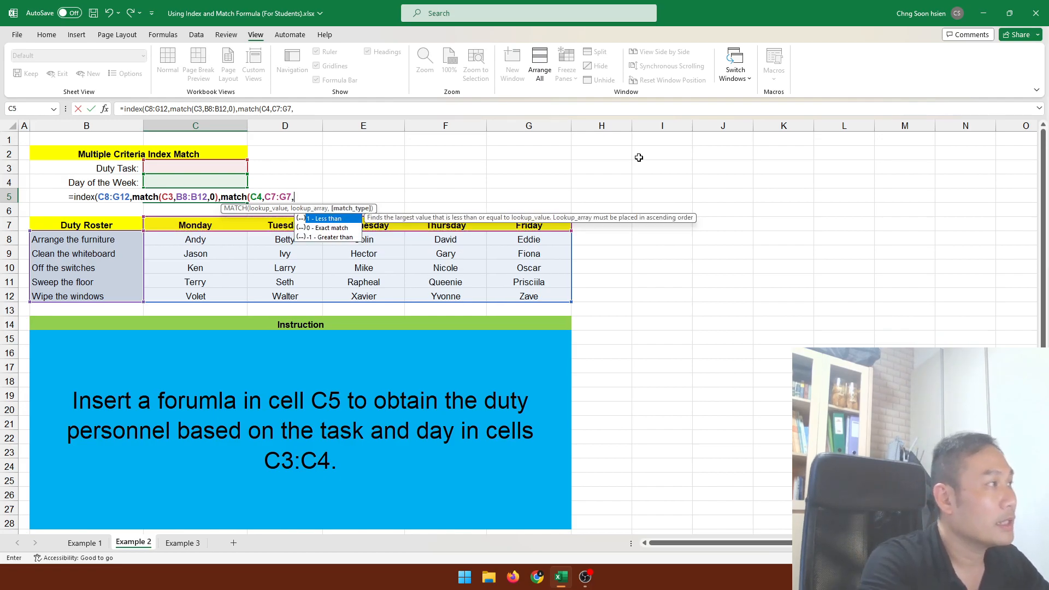
text(0)
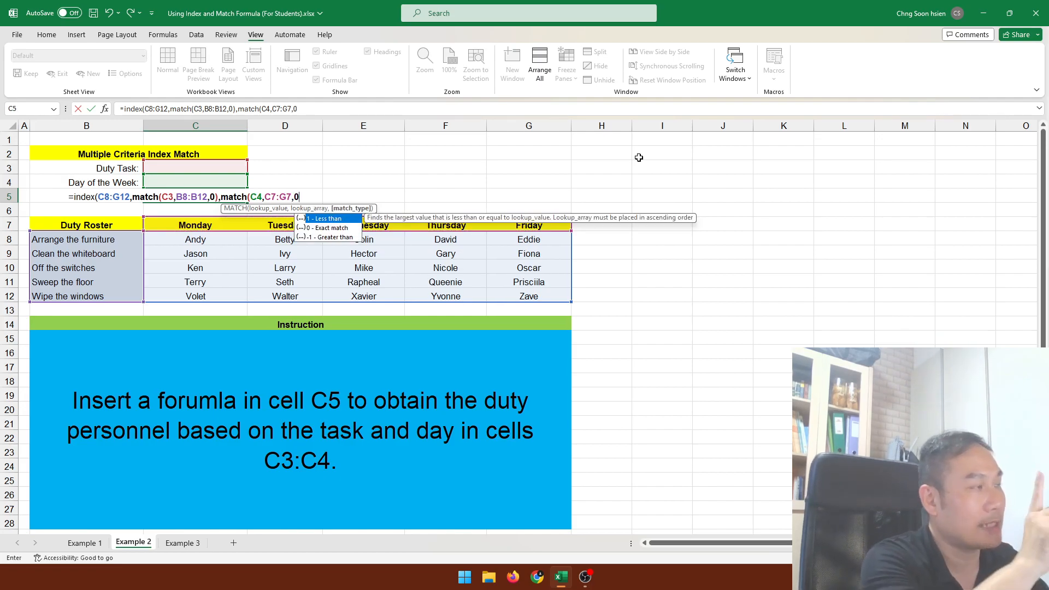
text())
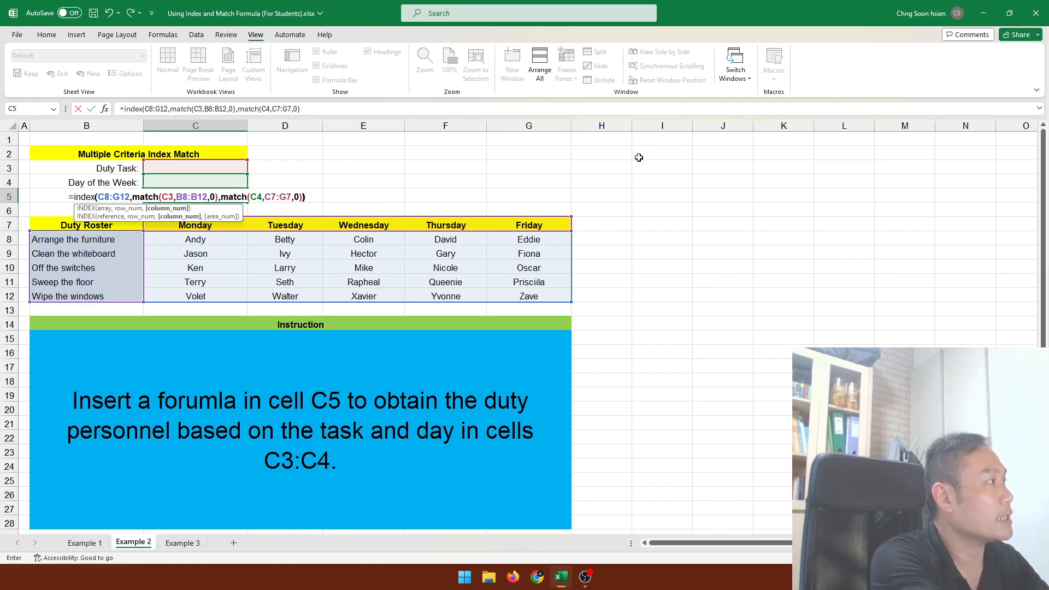
text())
key(Return)
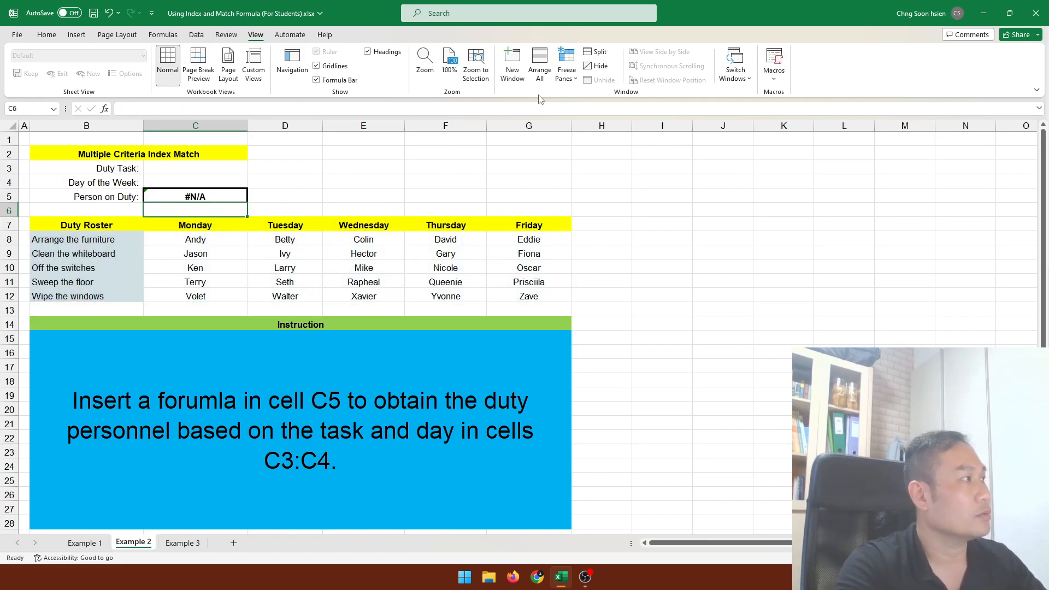
Test the roster lookup with Clean the whiteboard as duty task and Thursday as day, and check the matching roster cell F9.
click(210, 168)
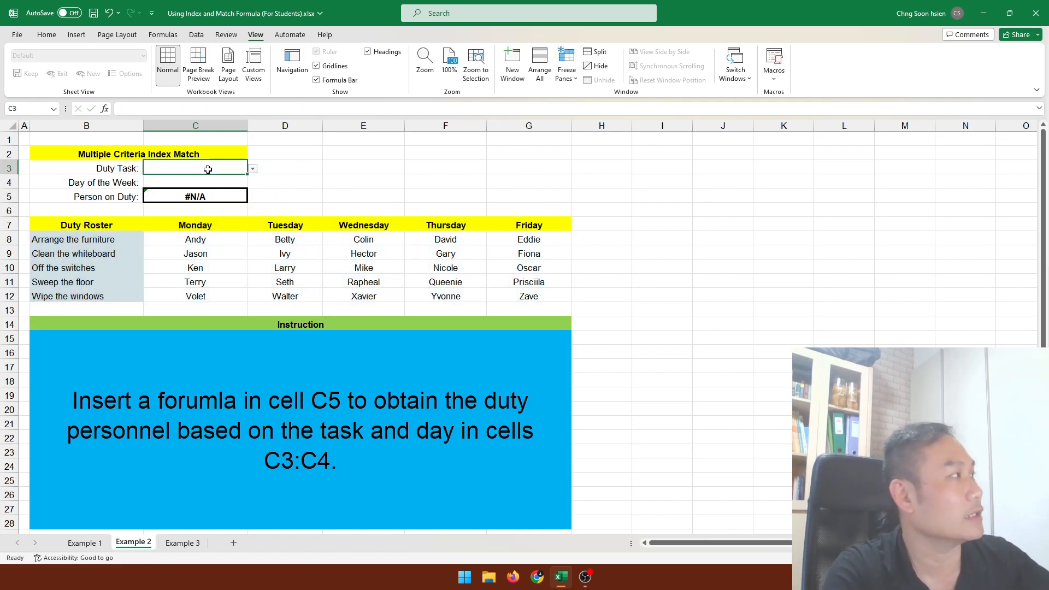
click(255, 171)
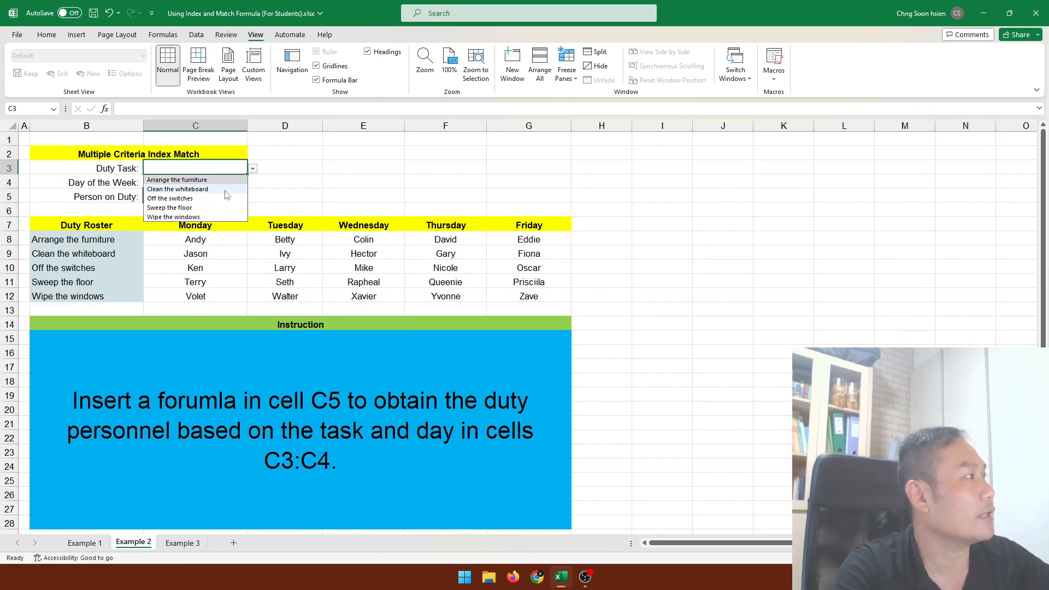
click(223, 191)
click(218, 187)
click(253, 183)
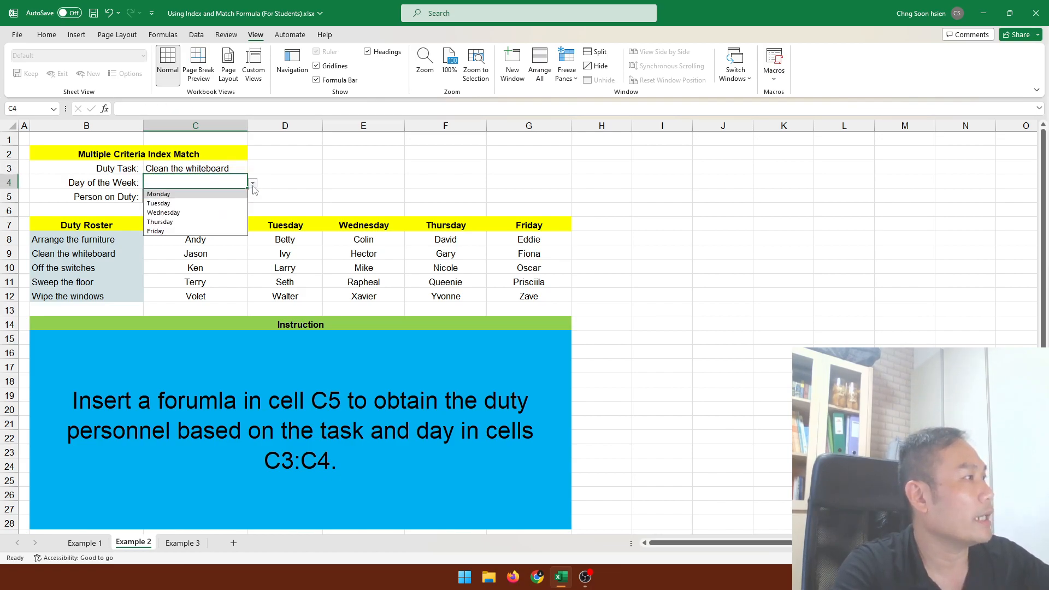
click(210, 222)
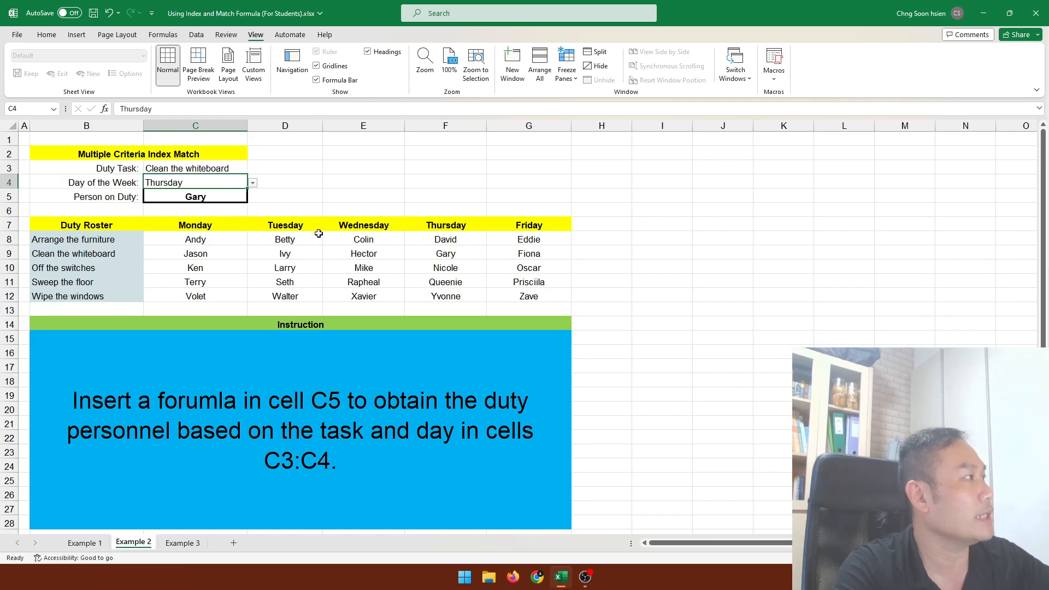
click(422, 259)
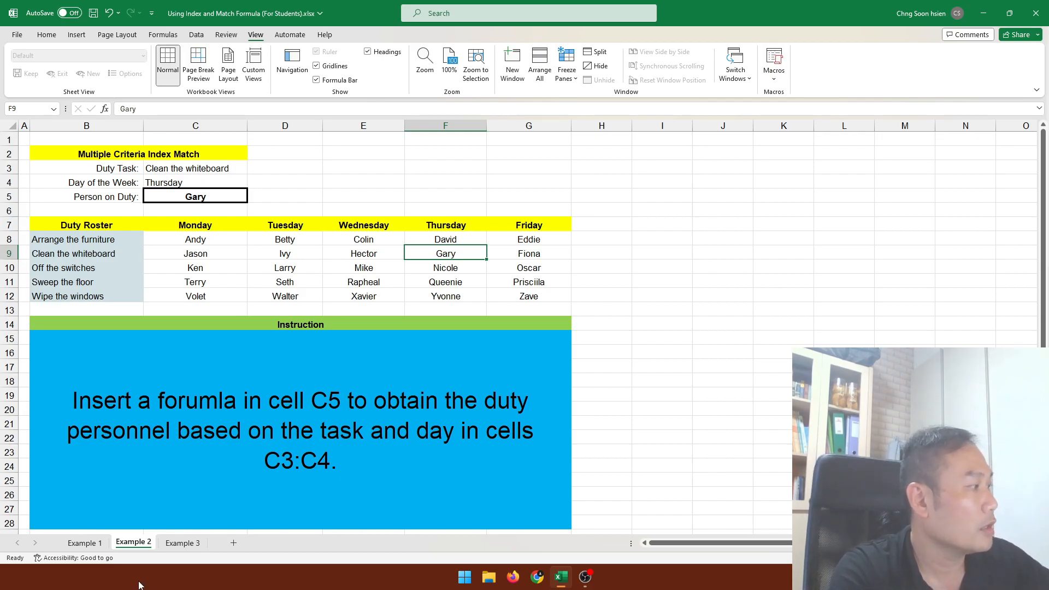
On the Example 3 sheet, choose Boogle as the company, 2024 as the year and H2 as the period in cells C3:C5.
click(177, 542)
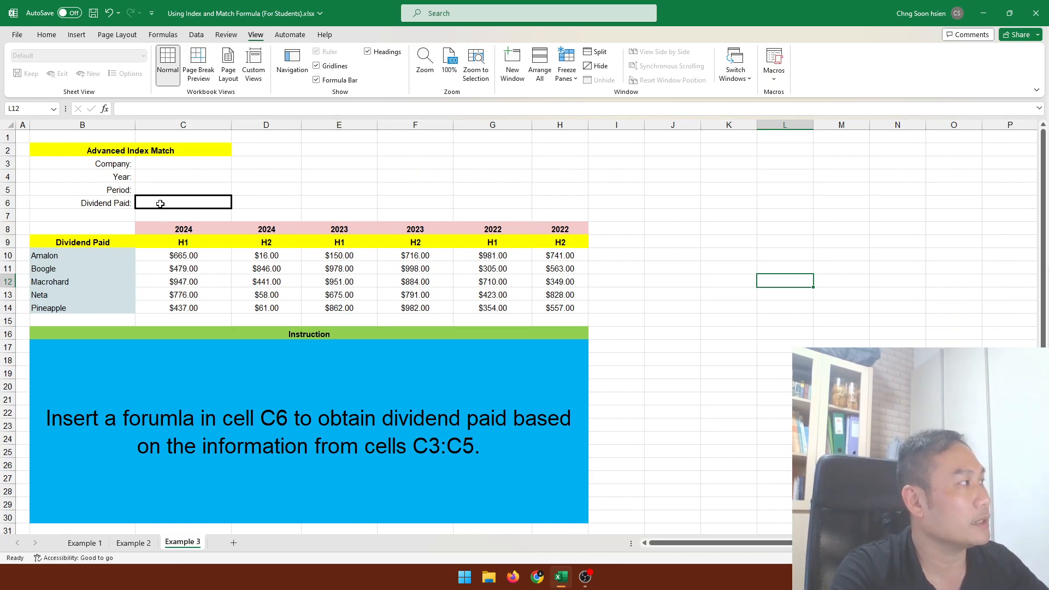
click(189, 163)
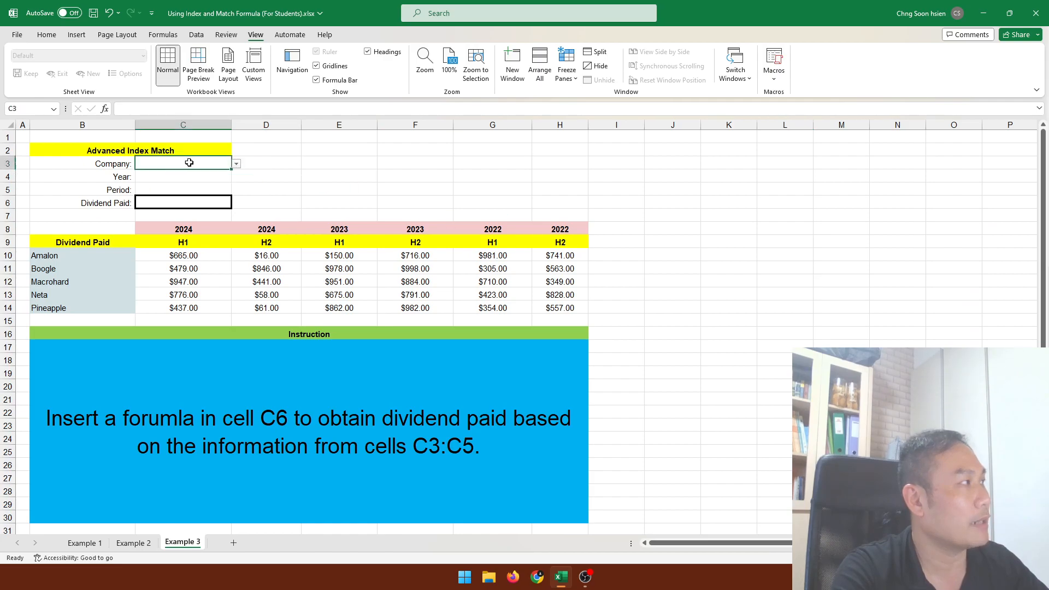
click(236, 164)
click(164, 180)
click(208, 179)
click(236, 177)
click(219, 188)
click(211, 191)
click(237, 190)
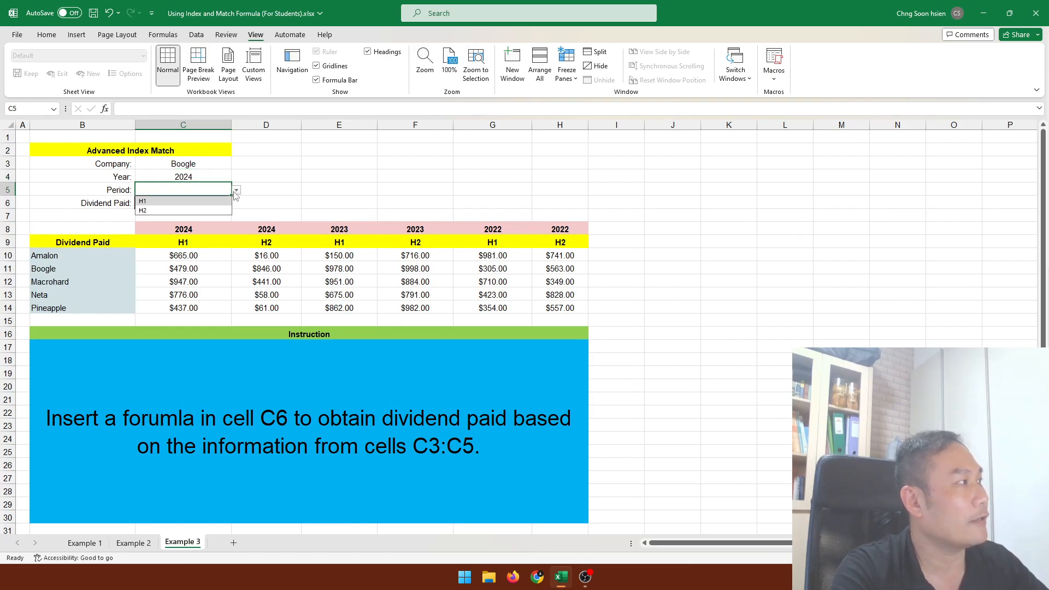
click(210, 209)
click(271, 199)
Start an INDEX formula in cell C6 with the dividend amounts C10:H14 as the array.
click(211, 201)
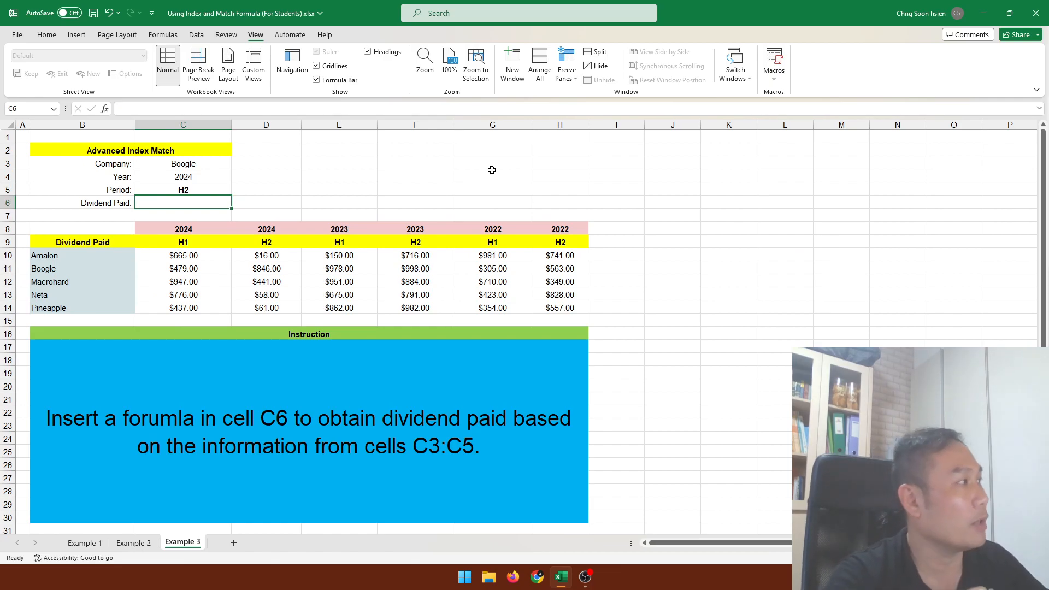
text(=)
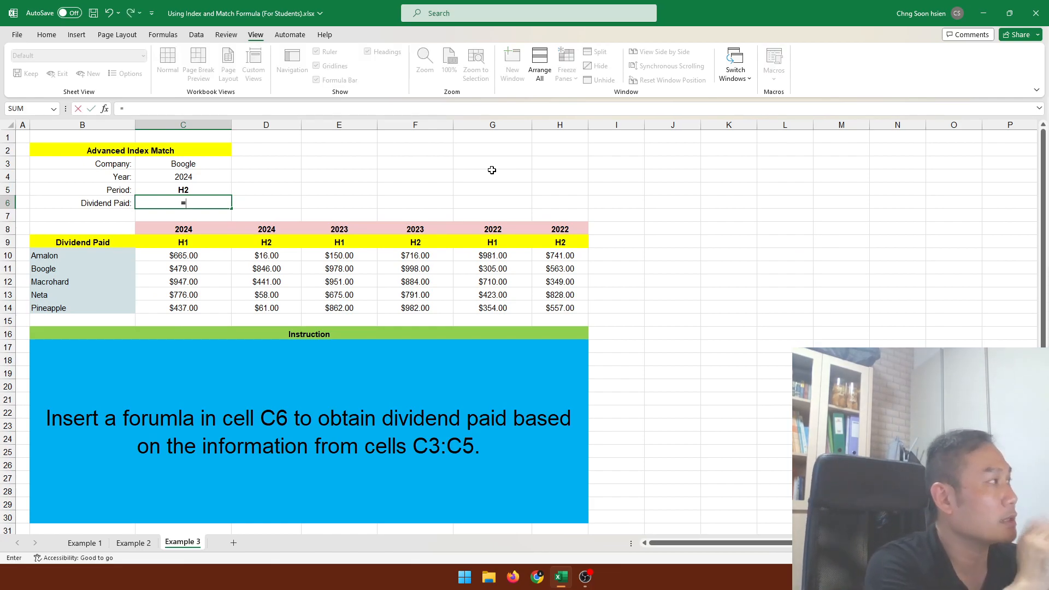
text(index)
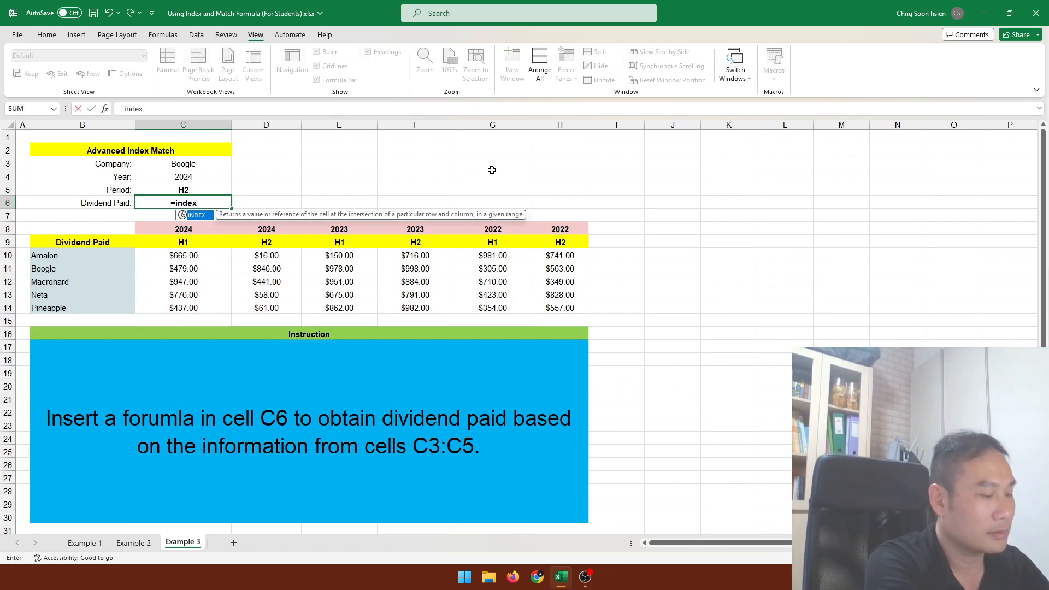
text(()
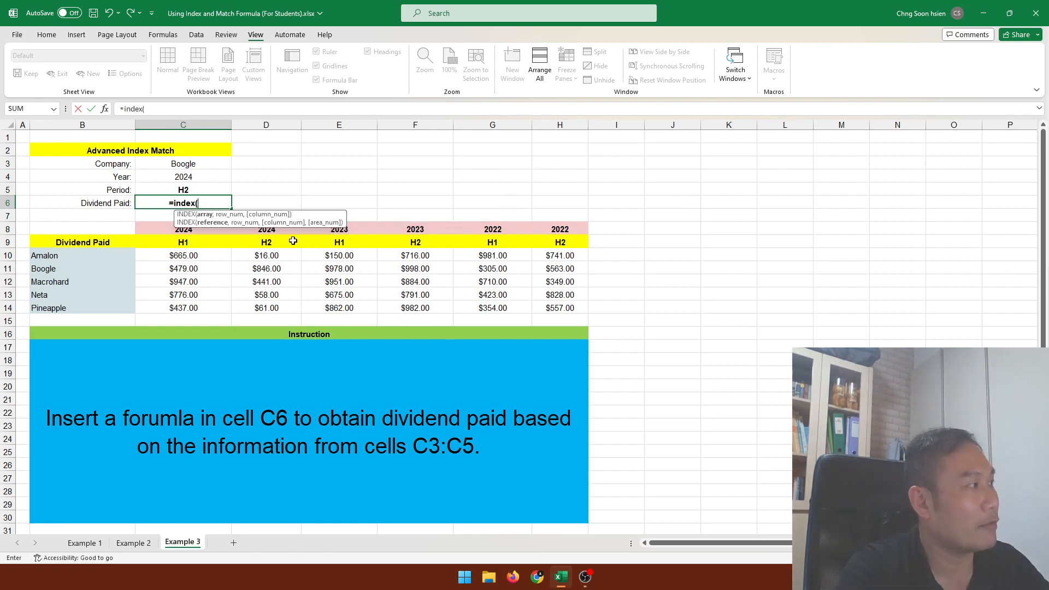
drag(202, 254, 549, 314)
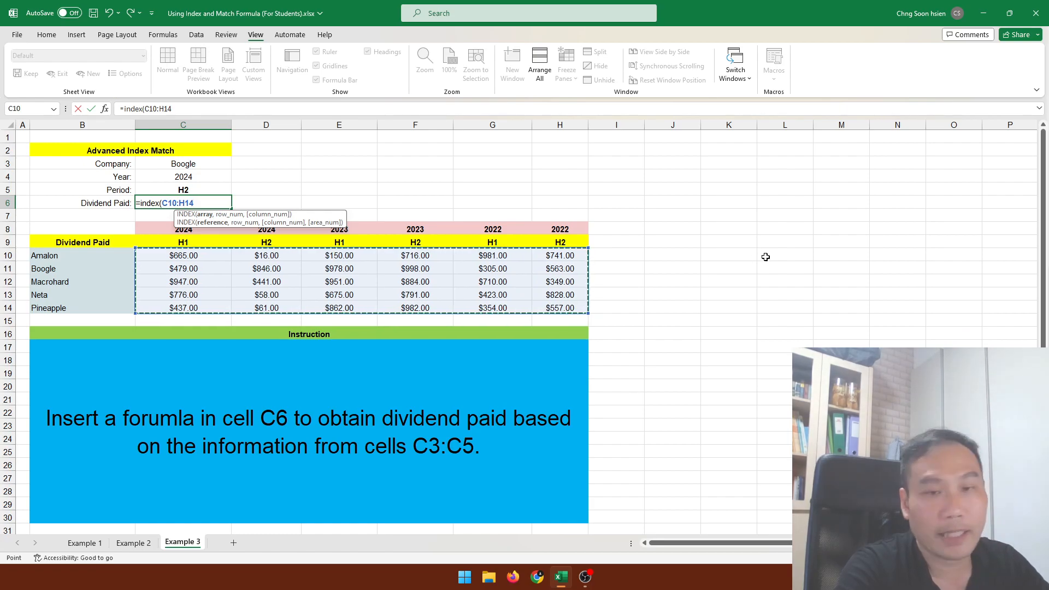
Add the row argument as an exact MATCH of company C3 in B10:B14 with match type 0.
text(,)
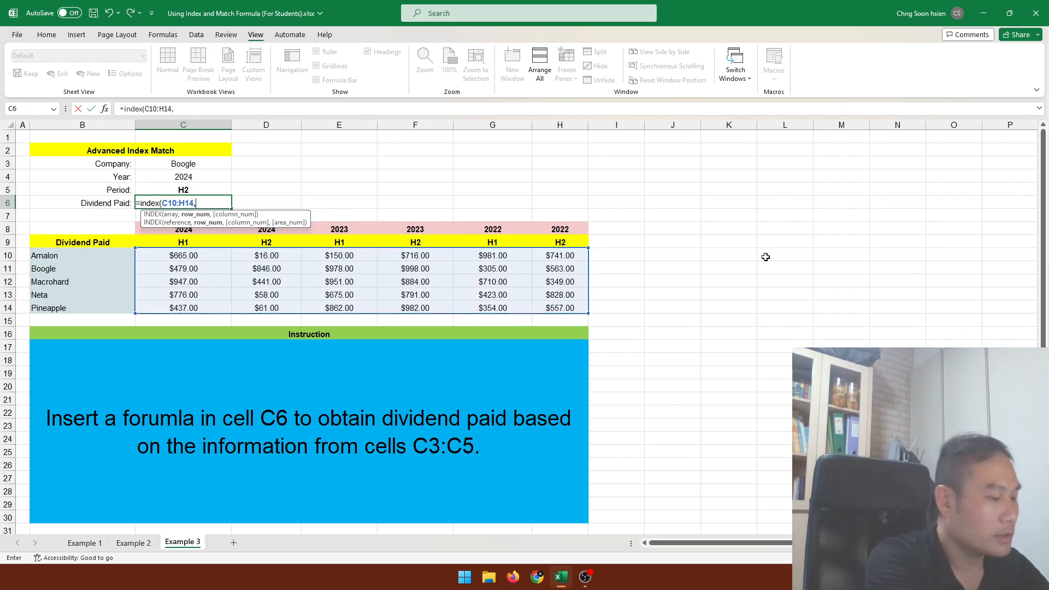
text(match)
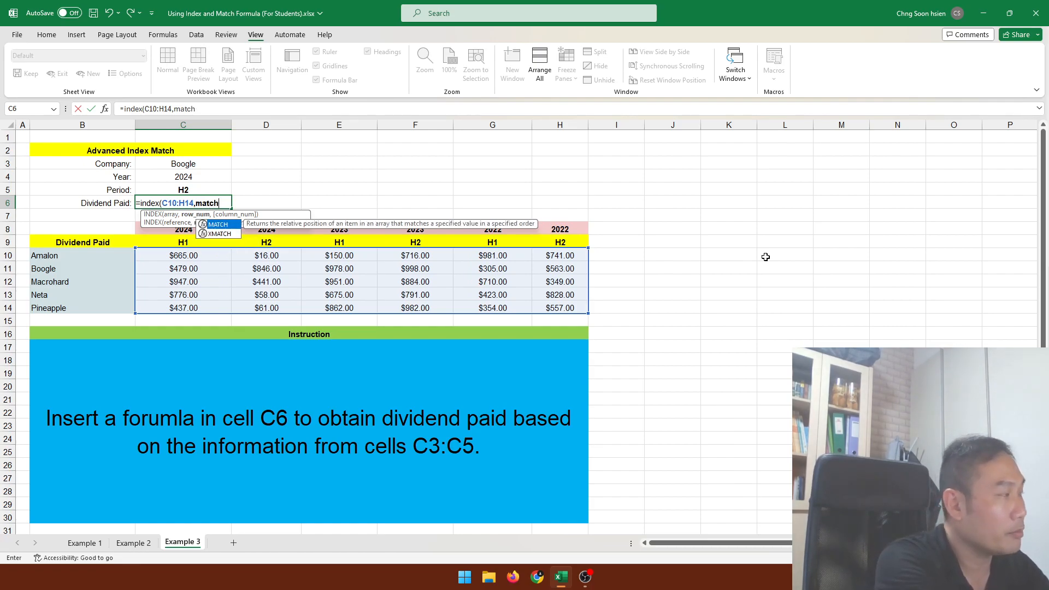
text(()
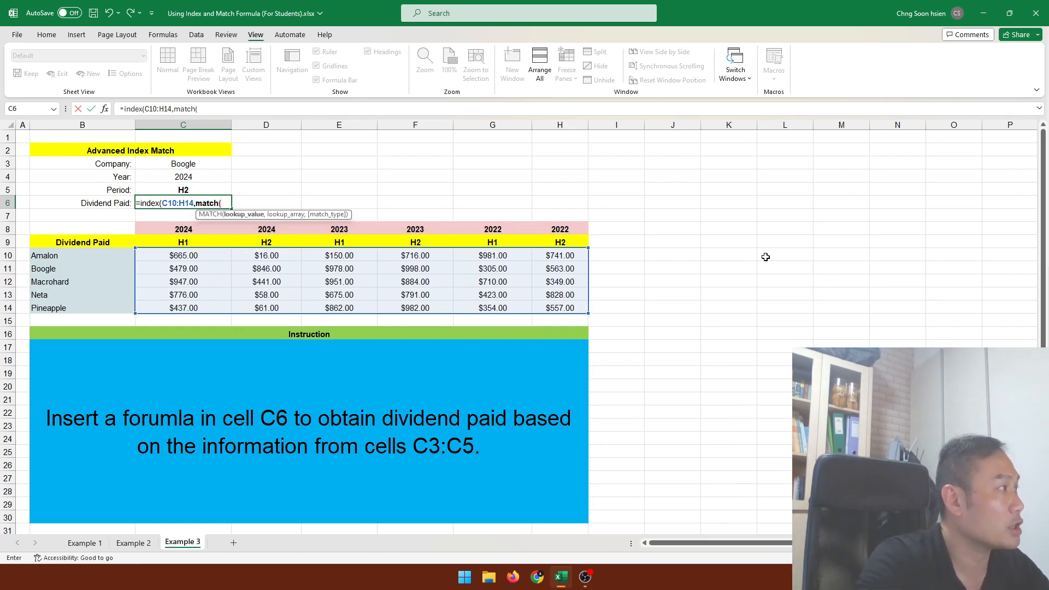
click(159, 164)
text(,)
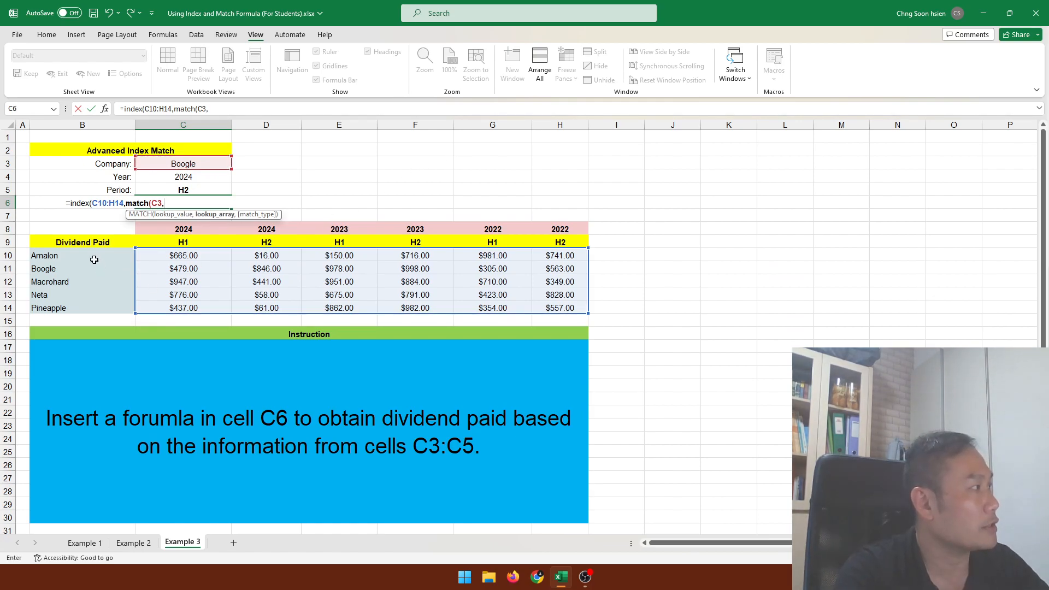
drag(93, 256, 84, 304)
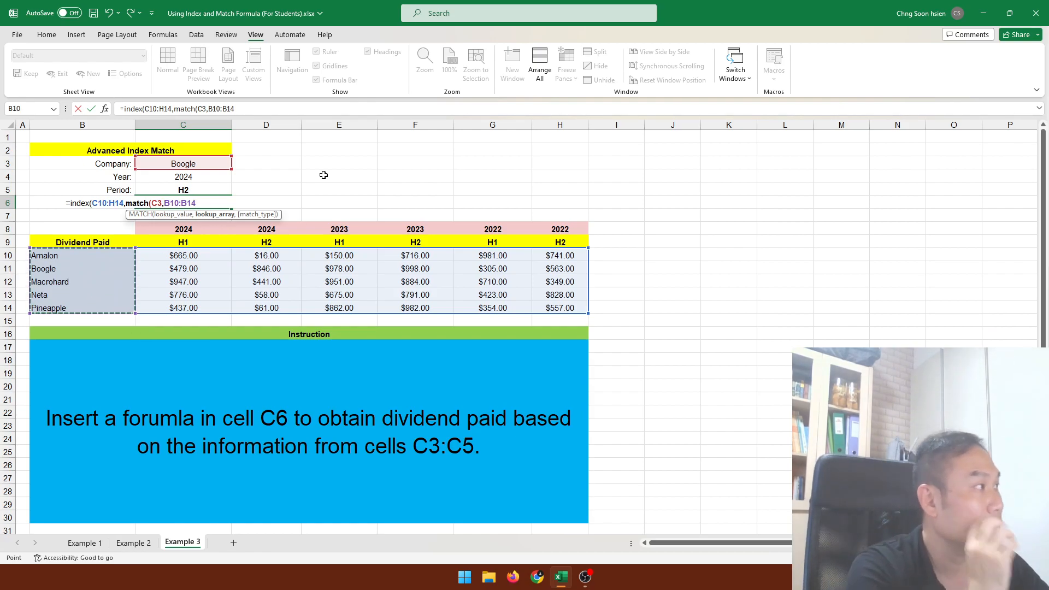
text(,)
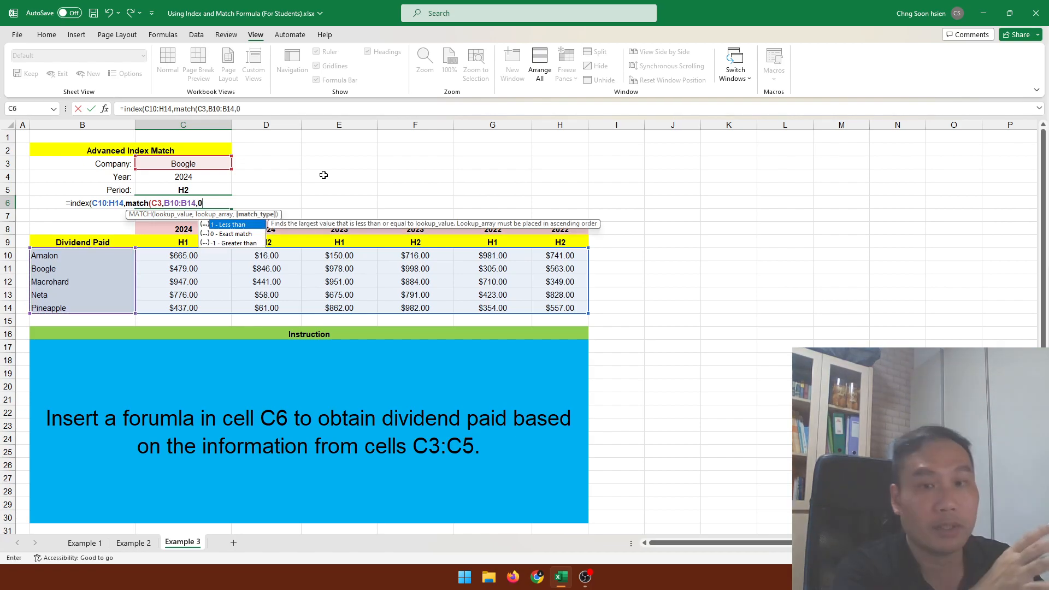
text(0),)
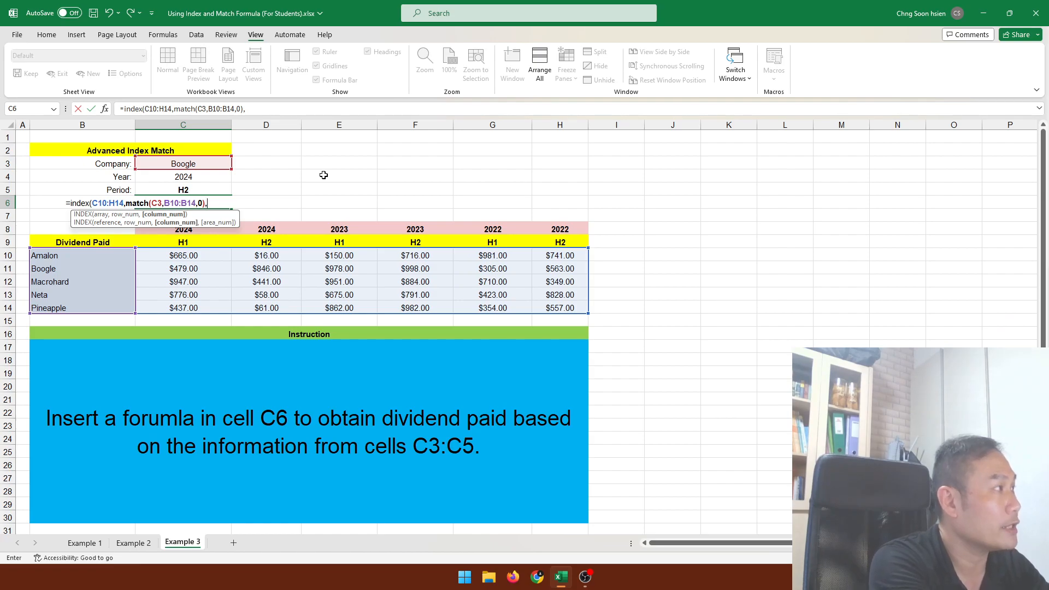
Begin the column argument as a MATCH whose lookup value joins year and period as C4&C5.
text(matc)
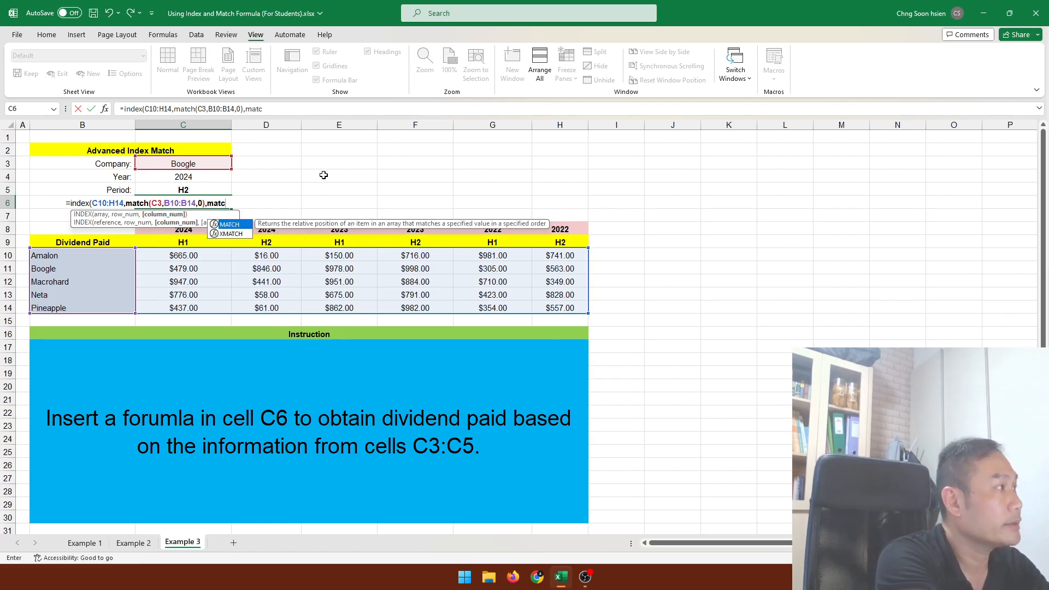
text(h()
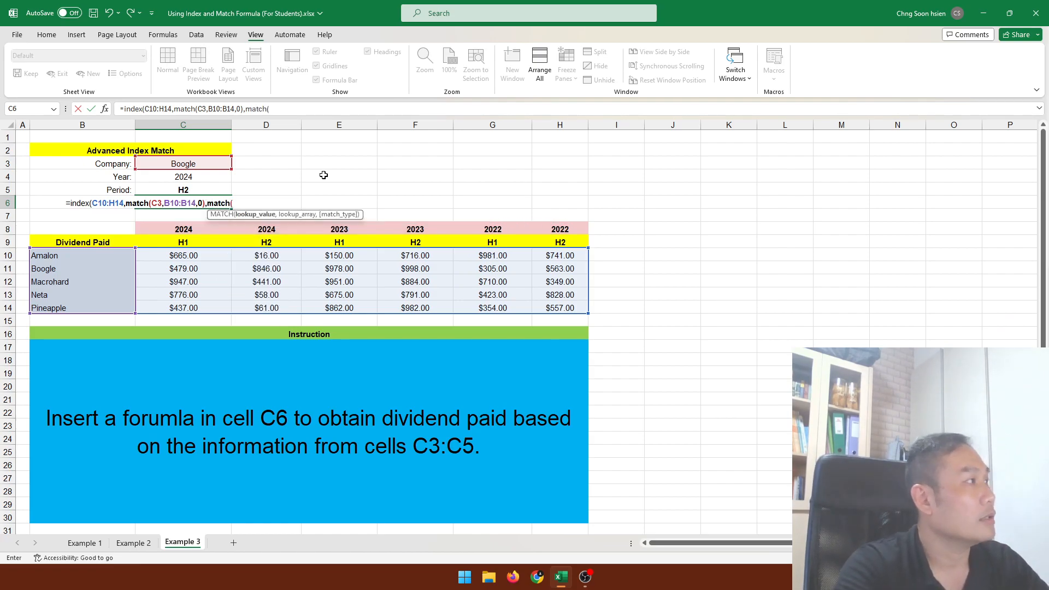
click(209, 179)
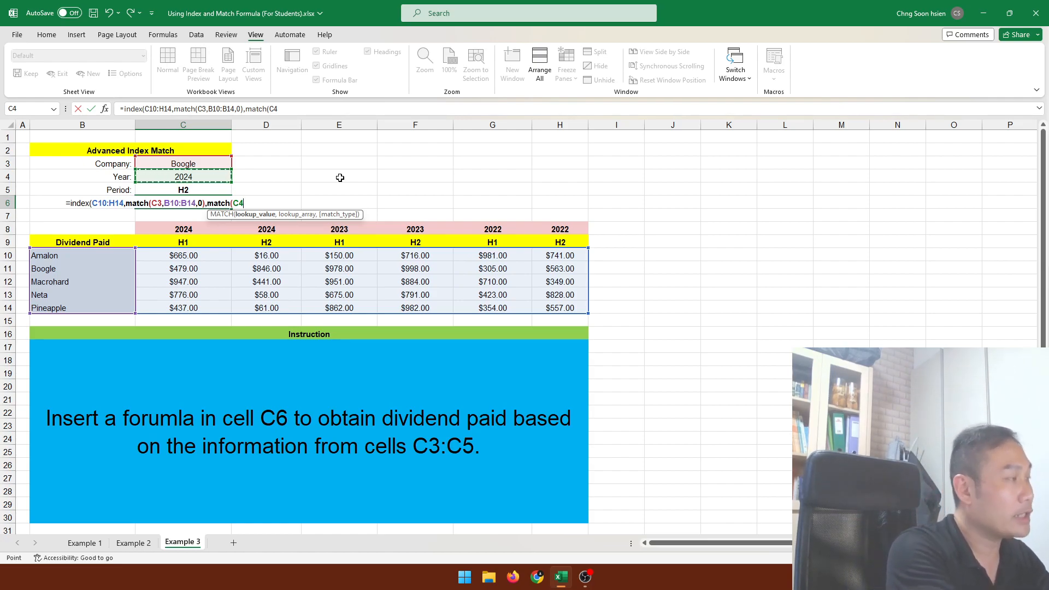
click(213, 189)
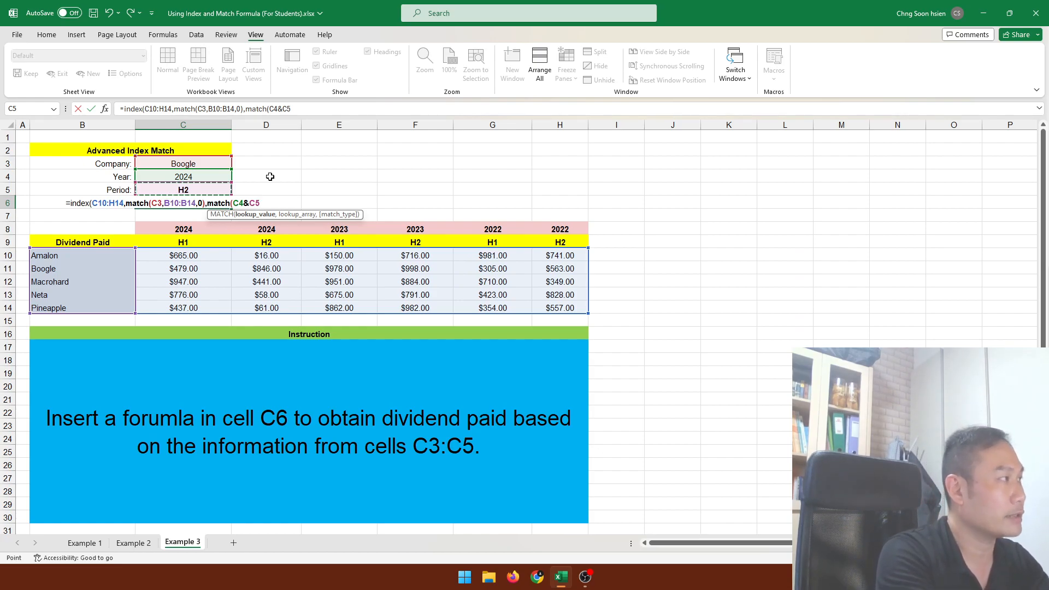
text(,)
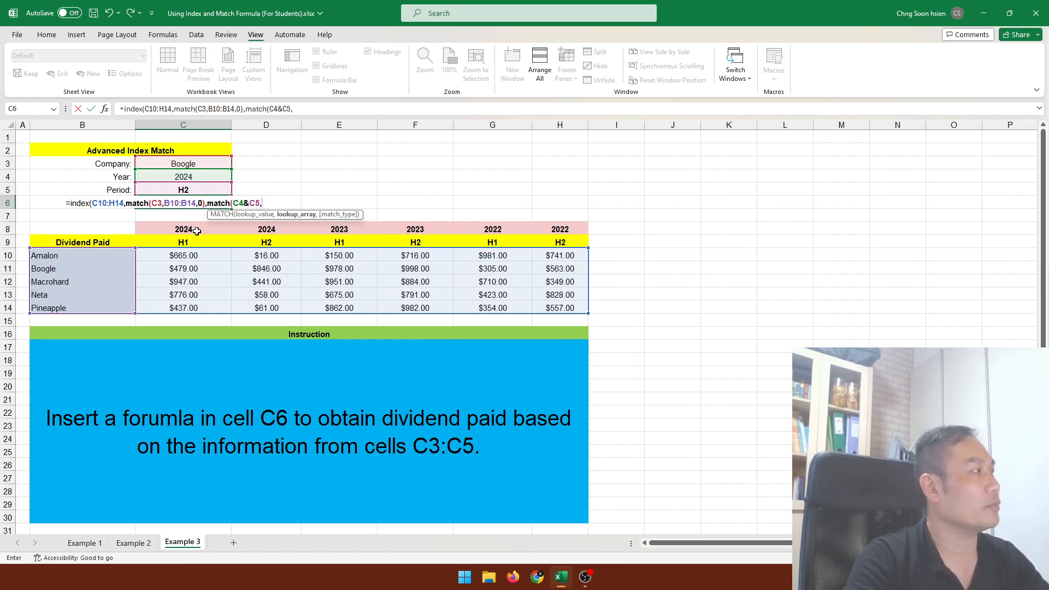
Use C8:H8&C9:H9 as the column MATCH's lookup array with match type 0, and enter the finished formula.
drag(197, 230, 545, 232)
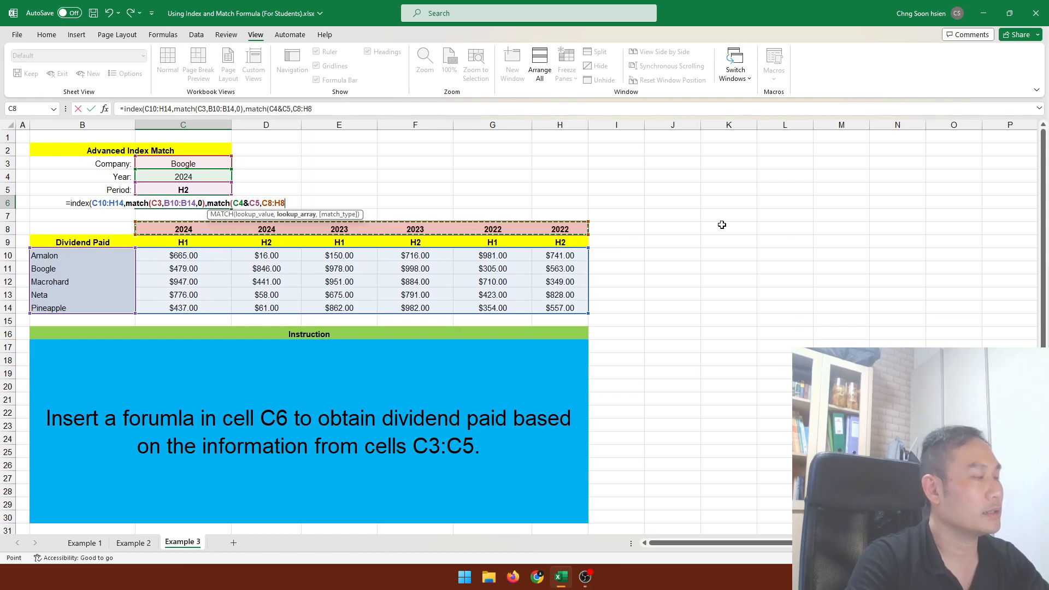
text(&)
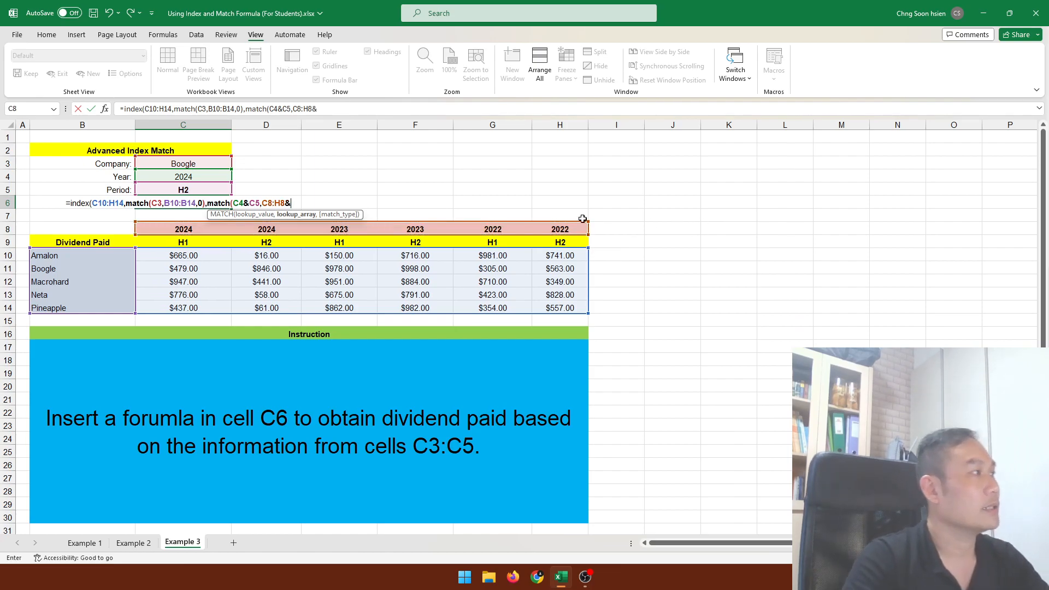
drag(188, 241, 562, 241)
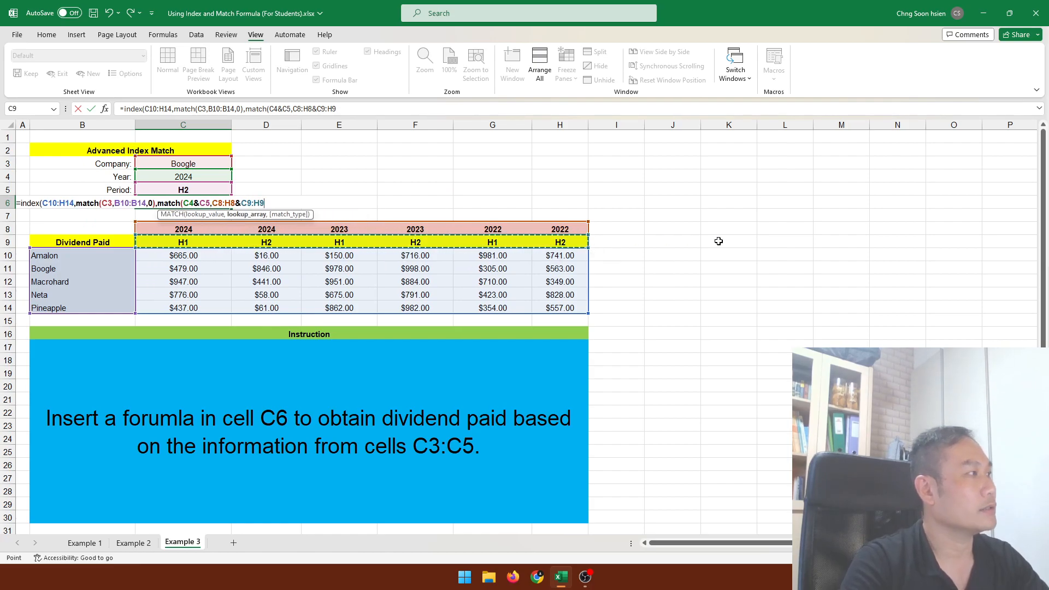
text(,)
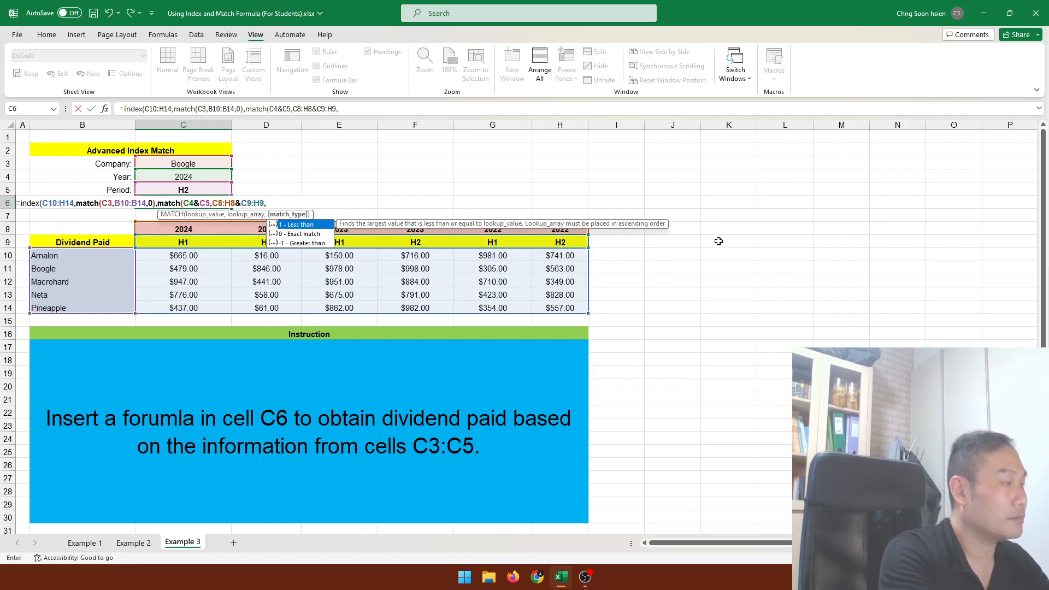
text(0)))
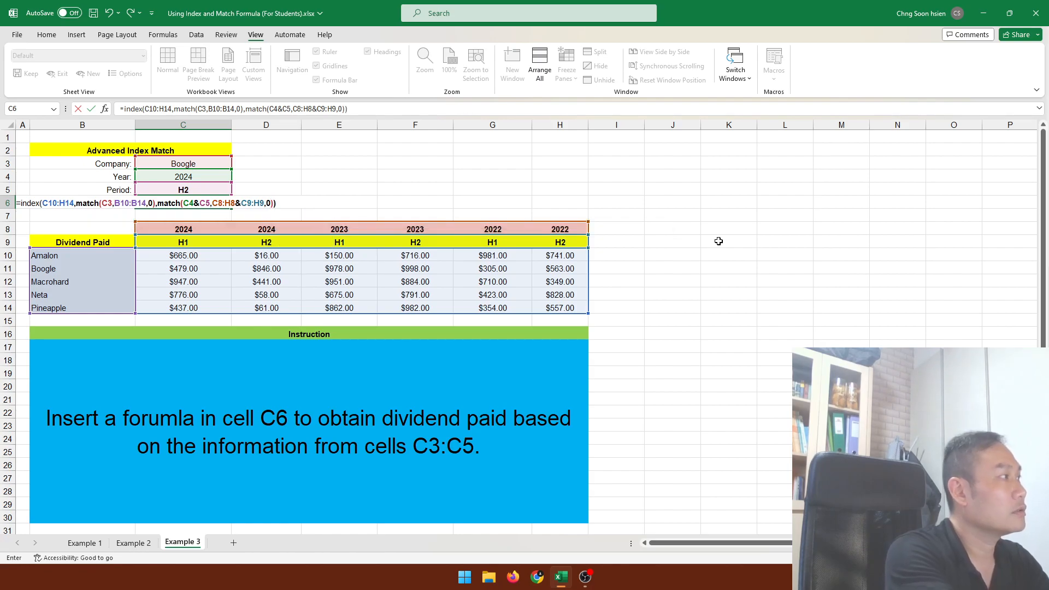
key(Return)
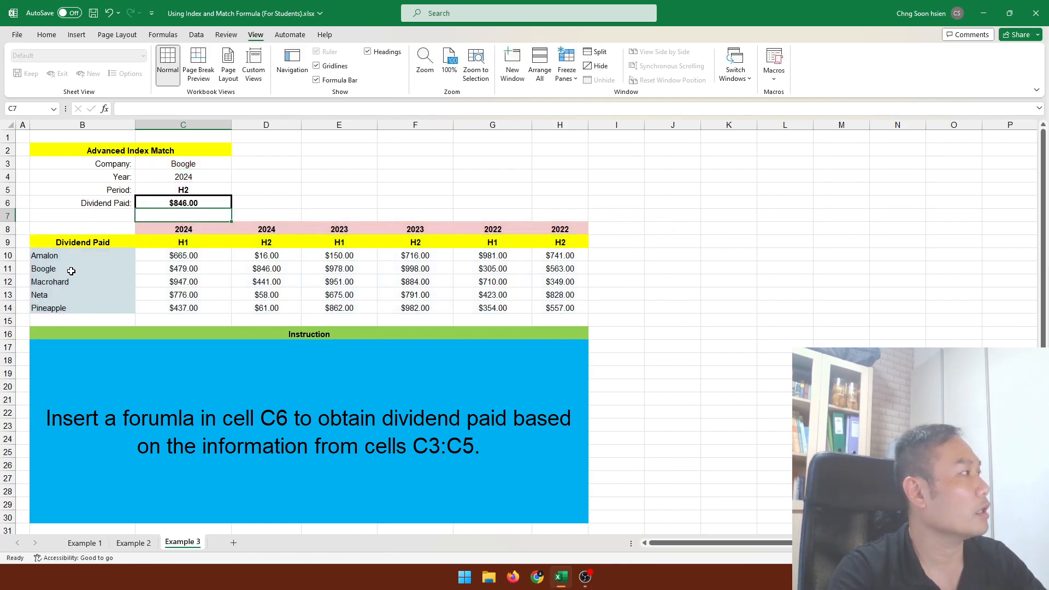
Check the result against Boogle's 2024 H2 dividend in the table, and change the period in C5 to H1.
click(277, 271)
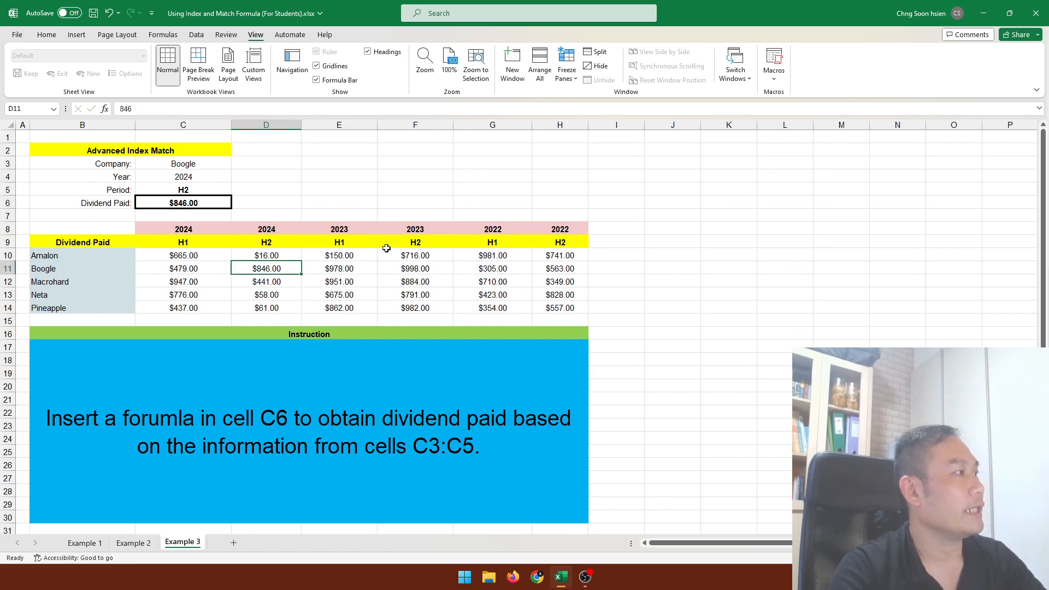
click(223, 180)
click(224, 190)
click(236, 190)
click(202, 202)
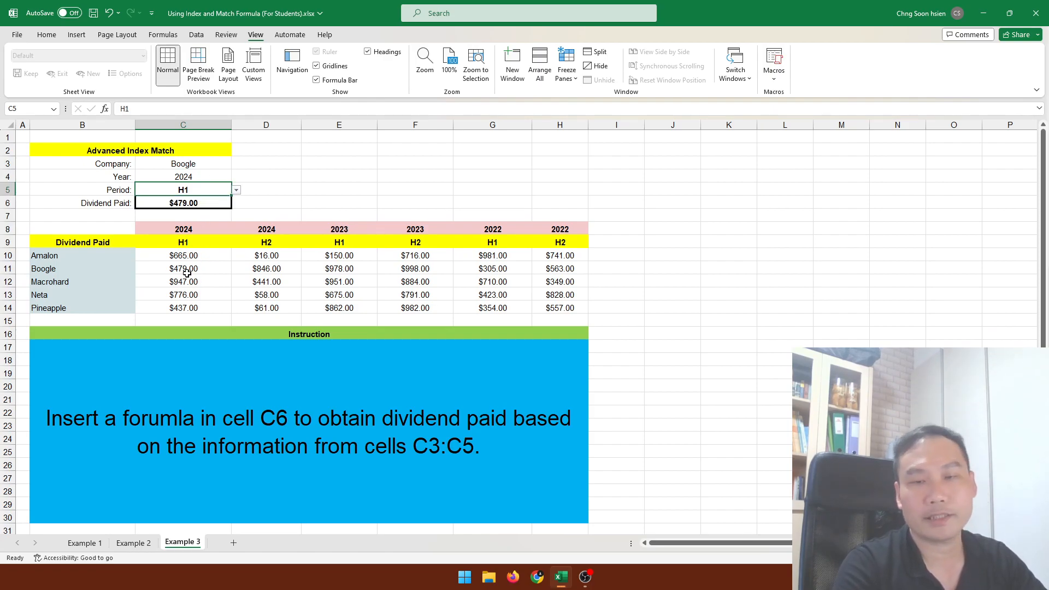
Test the dividend lookup further by choosing 2022 as the year in C4 and Neta as the company in C3.
click(211, 177)
click(237, 177)
click(209, 204)
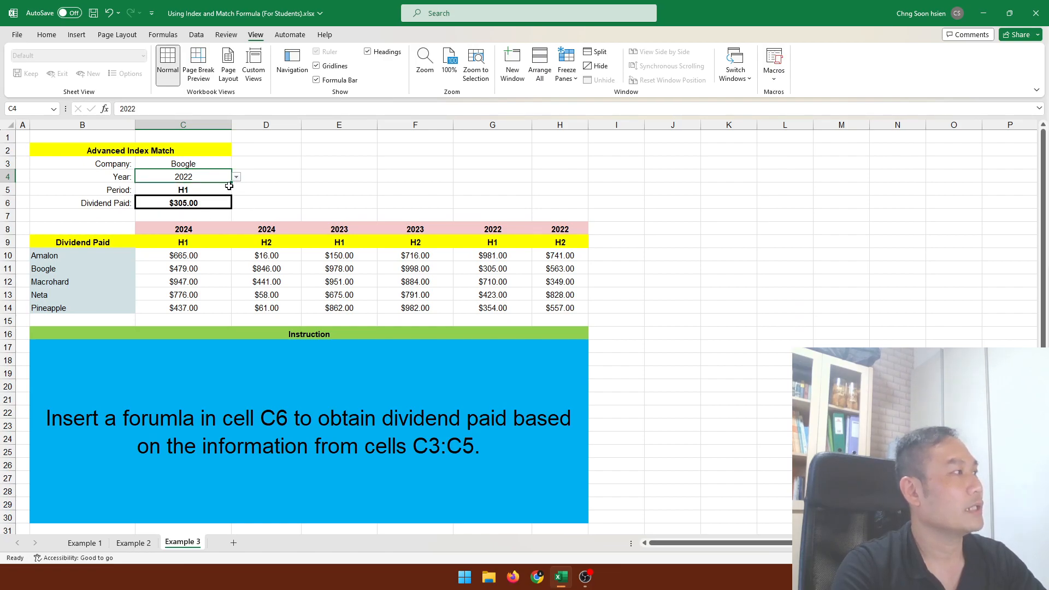
click(222, 164)
click(236, 164)
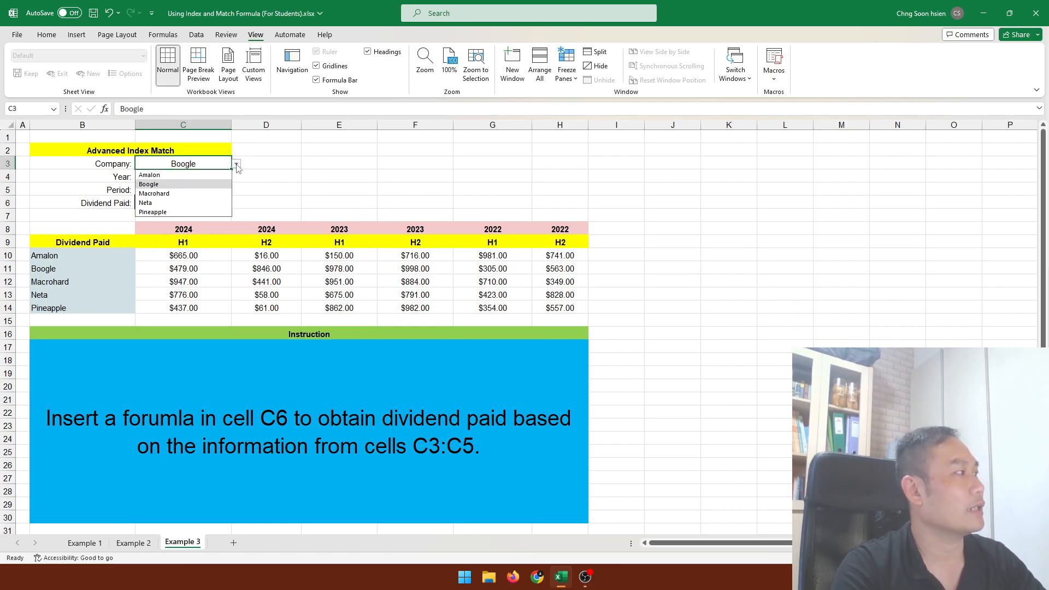
click(218, 204)
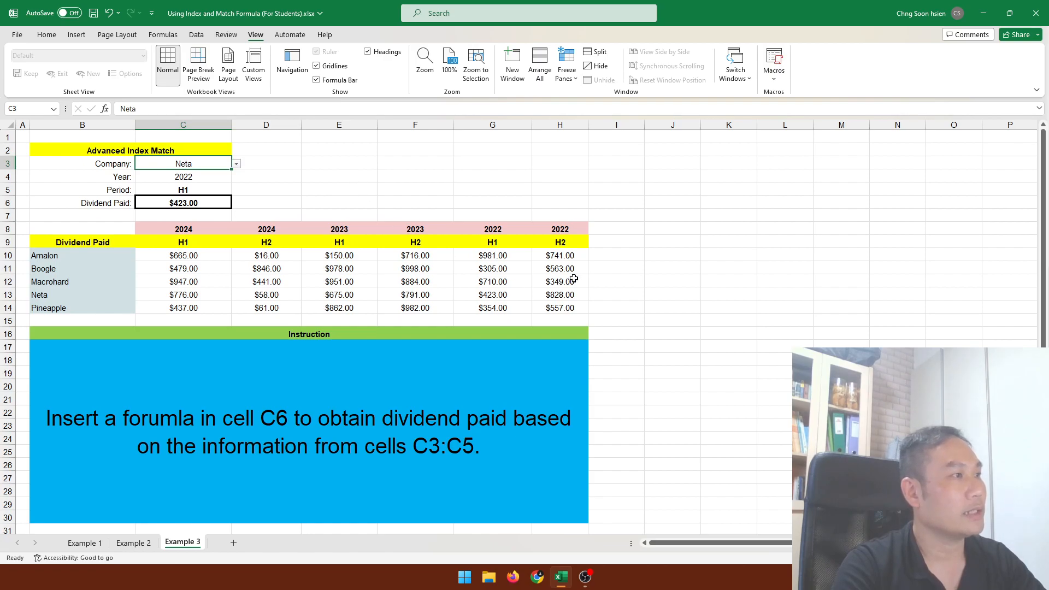